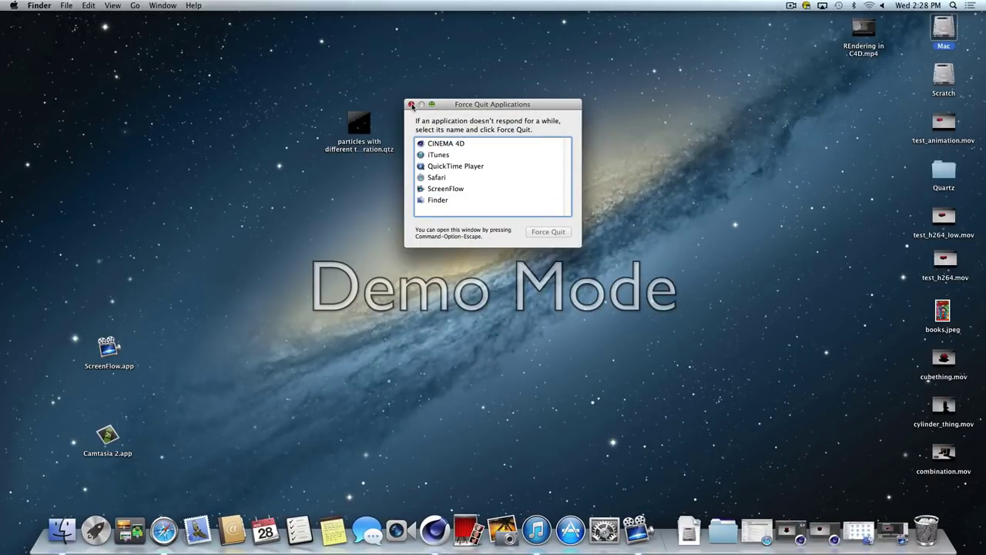
Close the Force Quit Applications window to reveal the Finder desktop
click(412, 104)
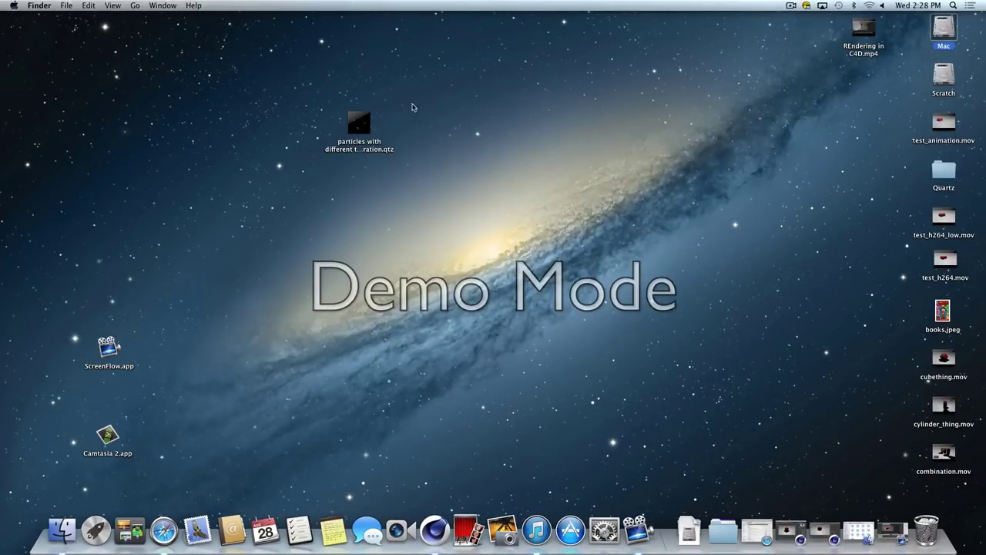
Launch Adobe After Effects CS6.app from the After Effects CS6 folder in the Applications stack
click(715, 530)
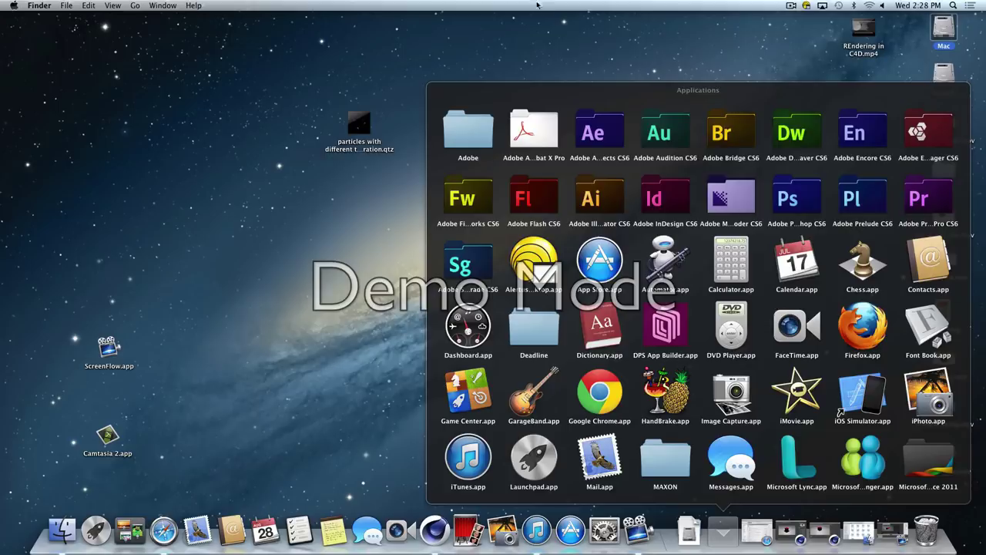
click(593, 136)
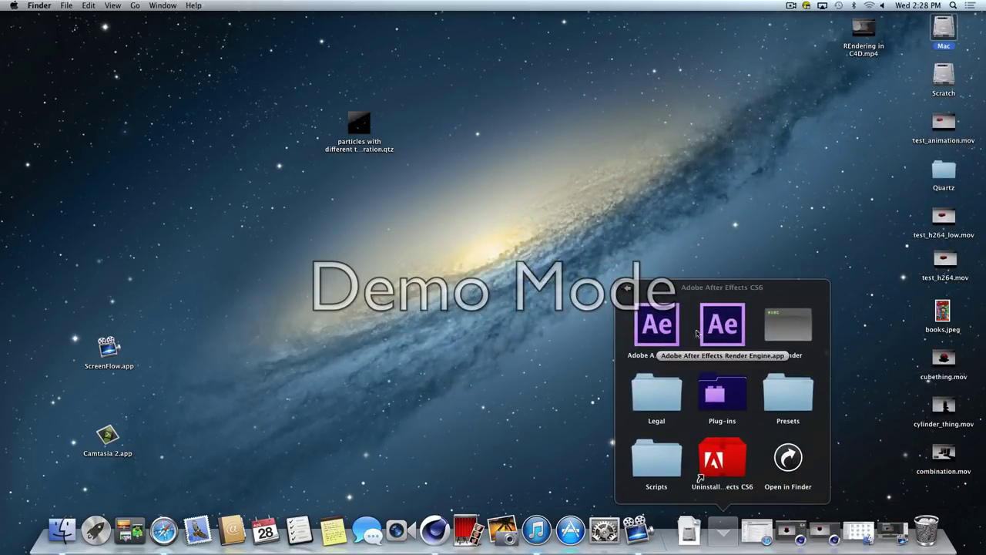
click(657, 327)
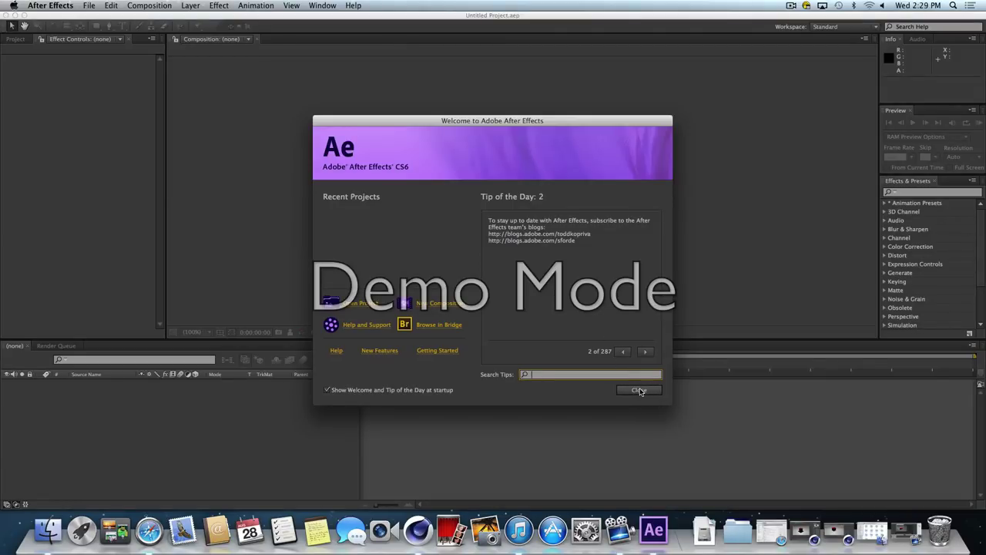
Close the Welcome screen and bring the empty Project panel forward
click(638, 390)
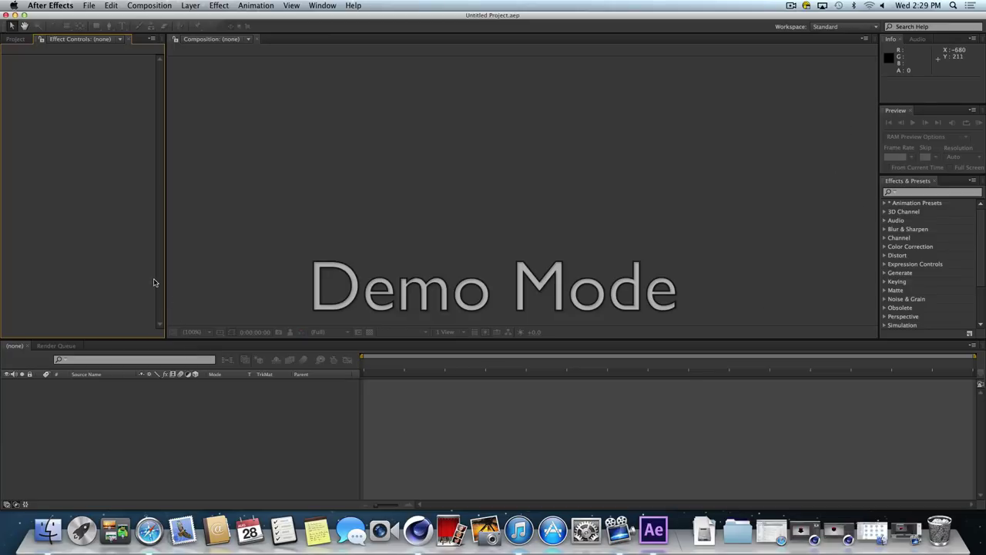
click(15, 40)
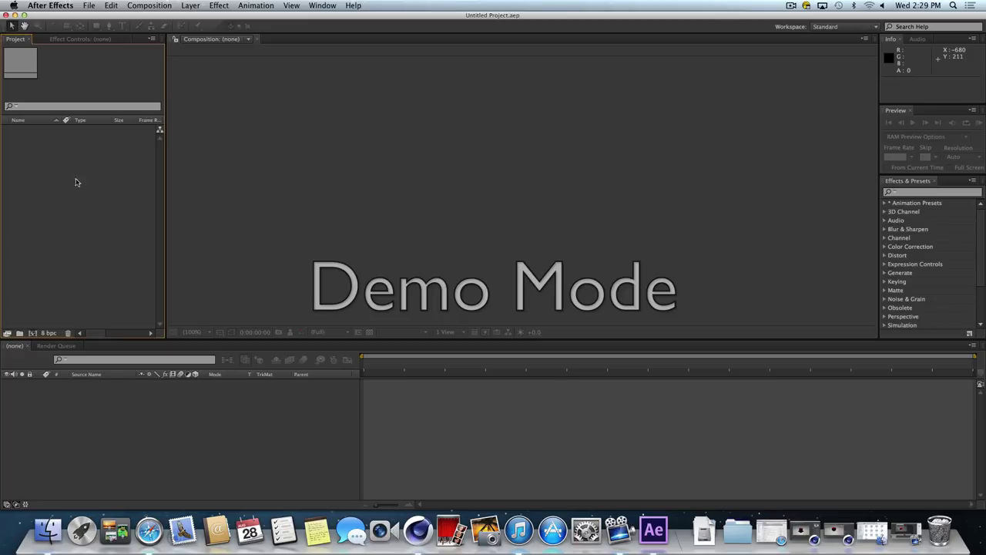
Import cubething.mov and cylinder_thing.mov from the Desktop via File > Import > File
click(89, 6)
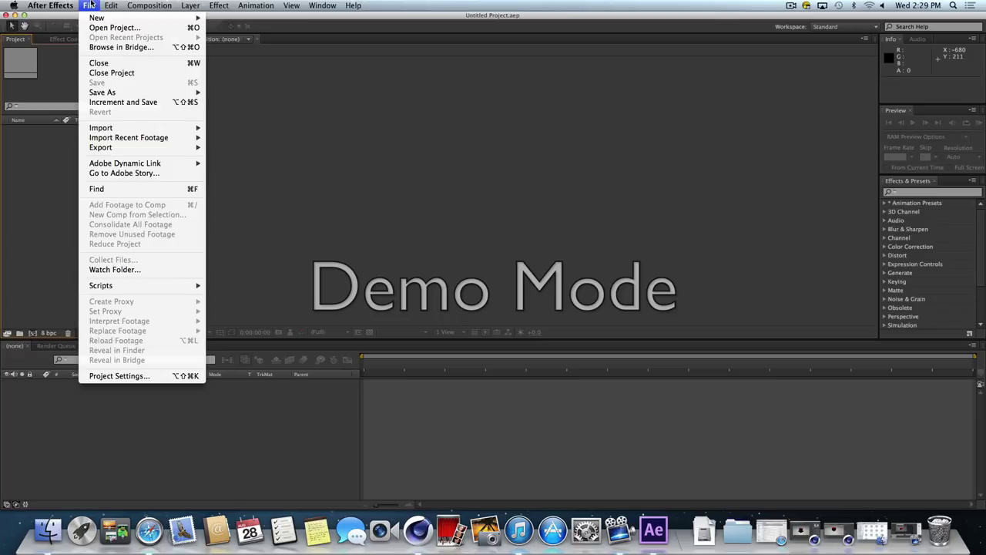
mouse_move(133, 129)
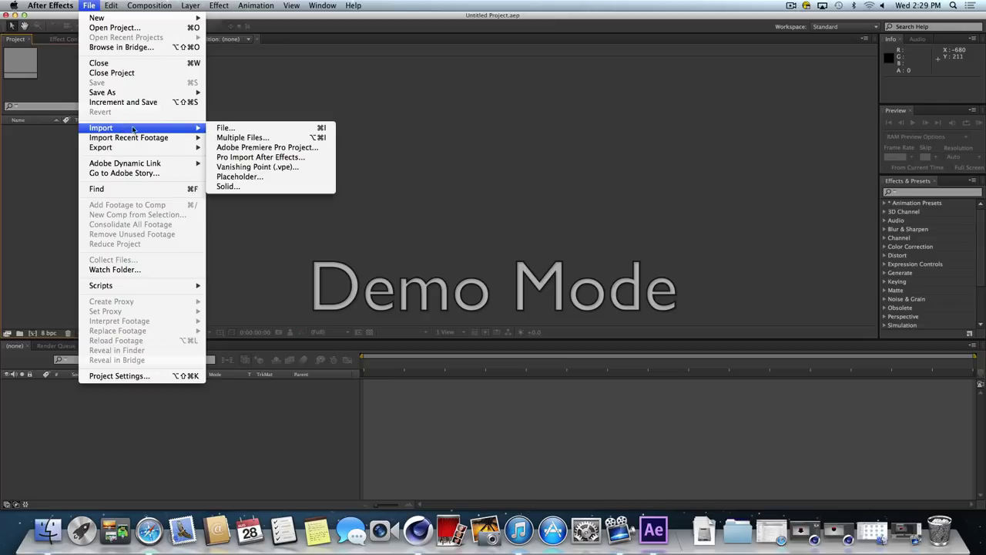
click(223, 129)
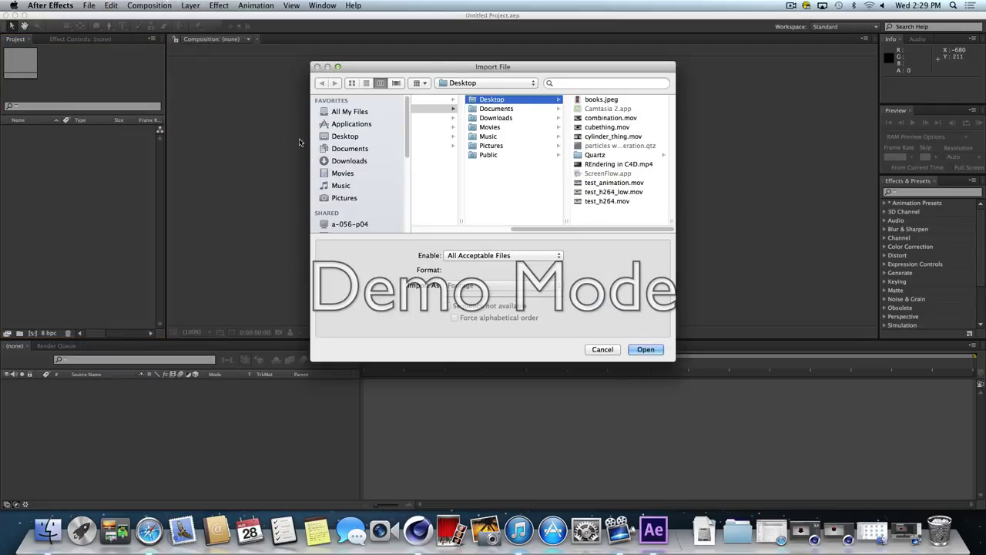
click(354, 138)
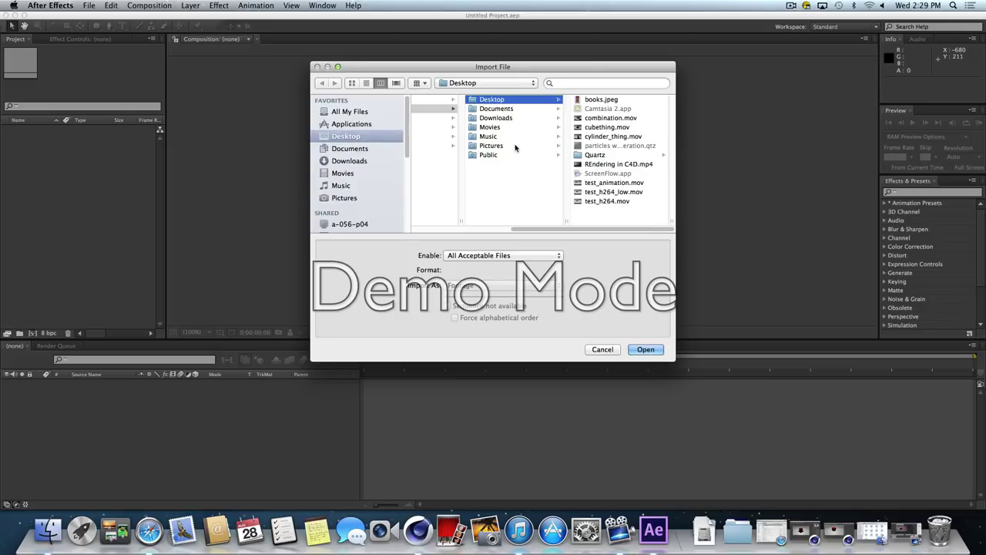
click(605, 128)
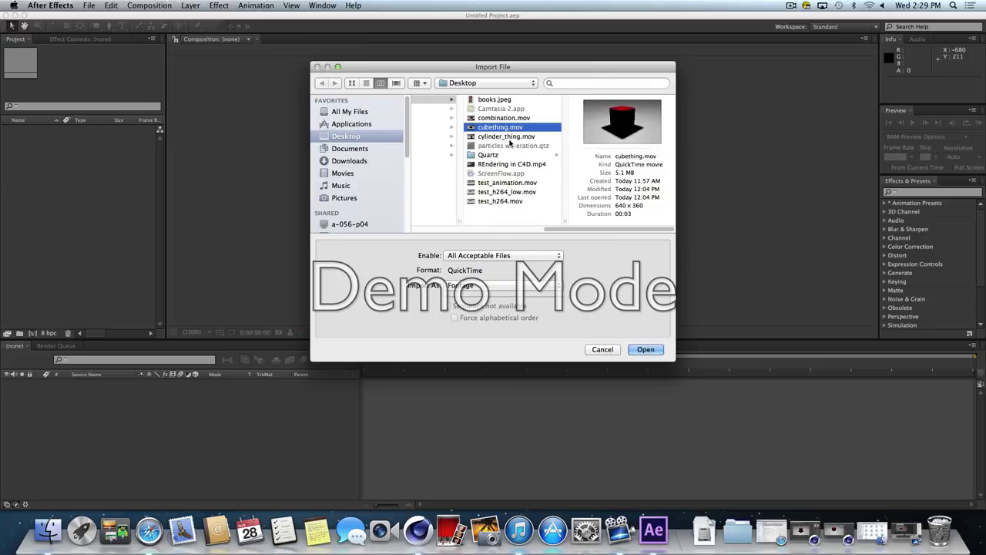
shift+click(506, 138)
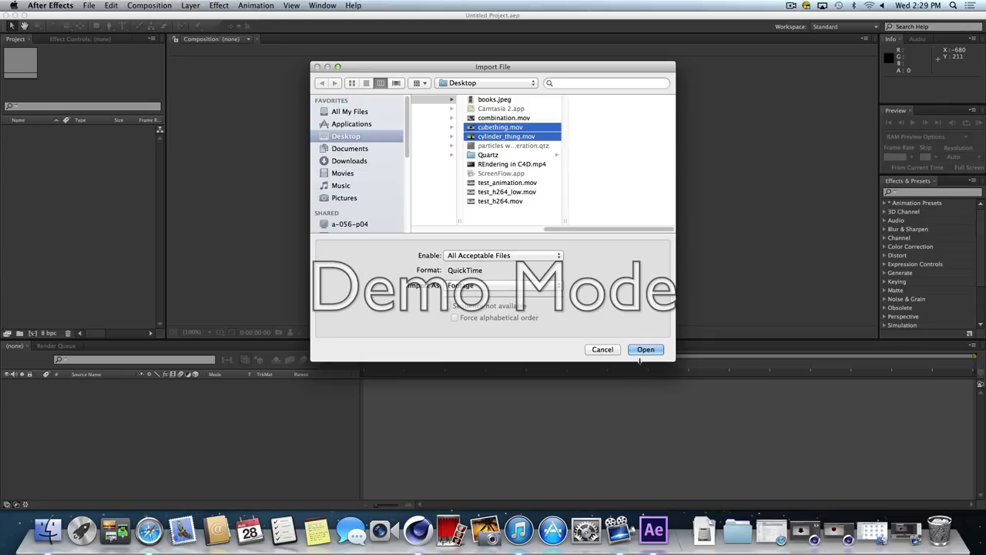
click(646, 349)
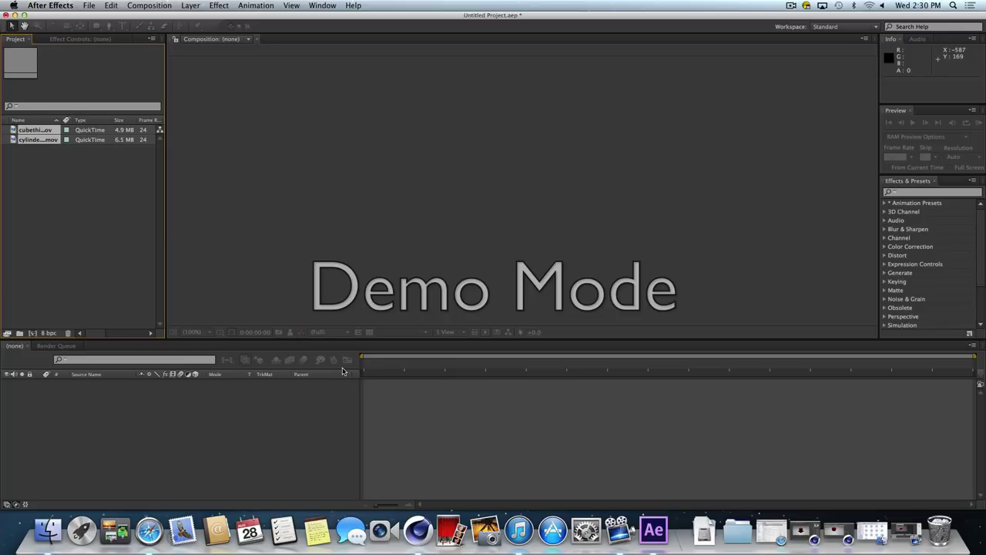
Start a new composition named 'combined project' sized 640×360 pixels
click(150, 5)
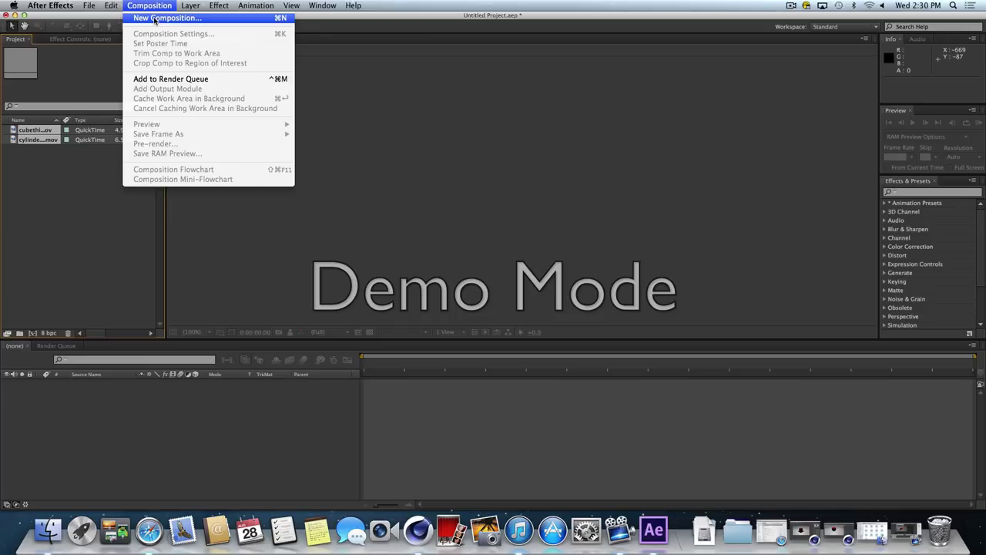
click(154, 20)
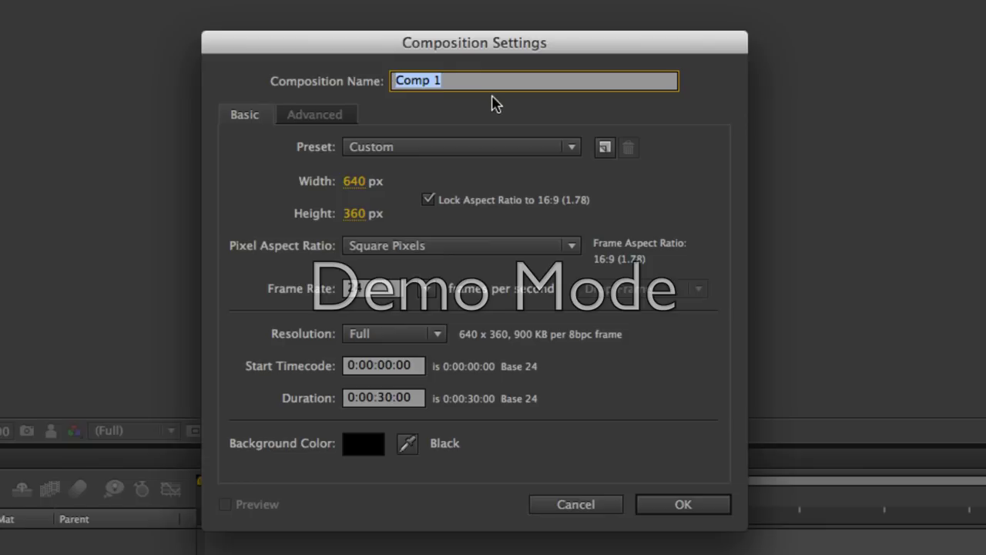
text(combined p)
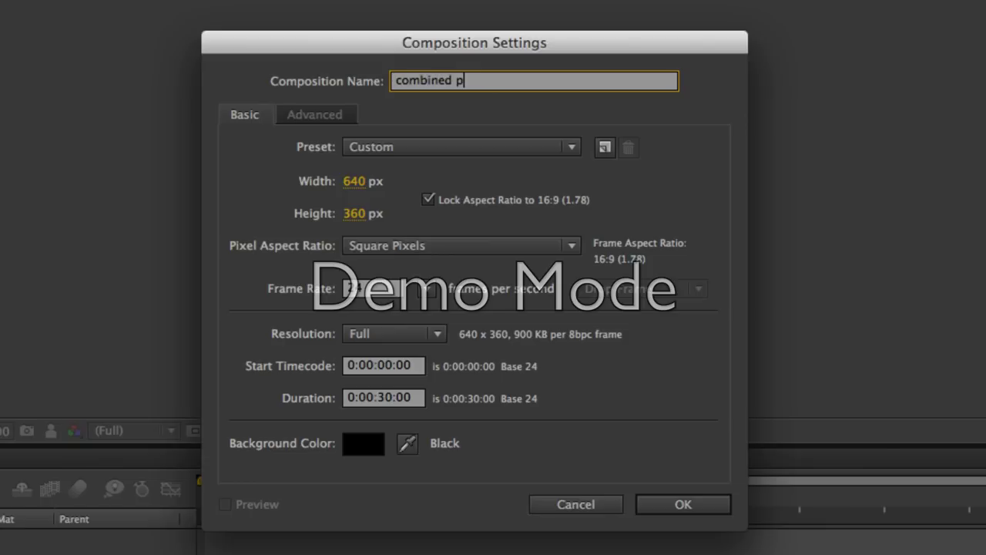
text(roject)
click(483, 108)
click(357, 182)
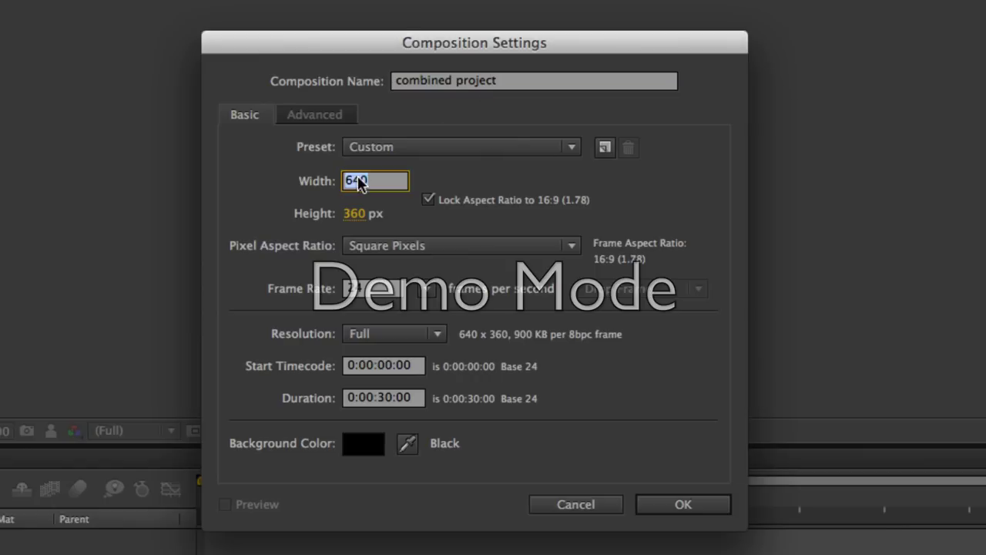
click(334, 185)
click(361, 183)
text(640)
click(350, 215)
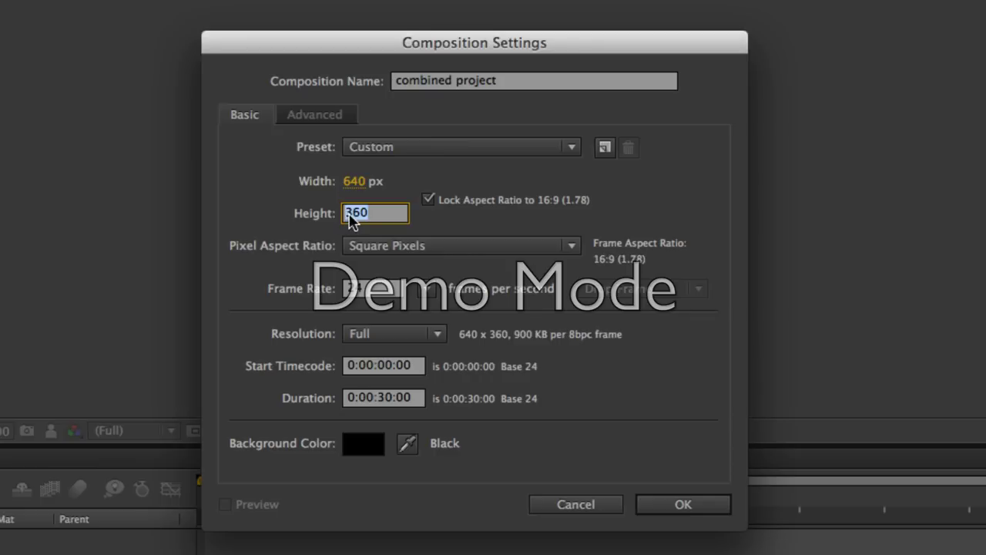
click(320, 225)
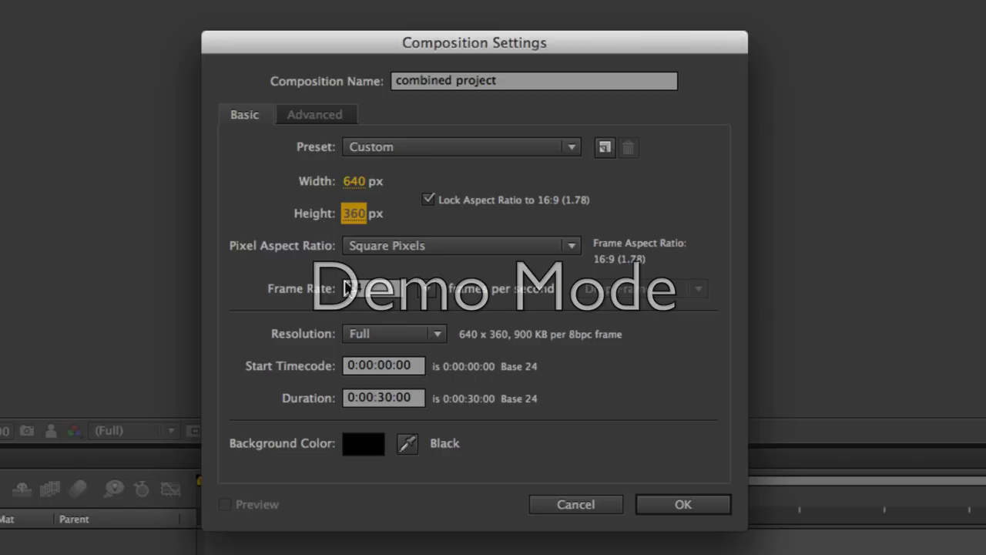
Keep the frame rate at 24 fps and the duration at 0:00:30:00
key(Tab)
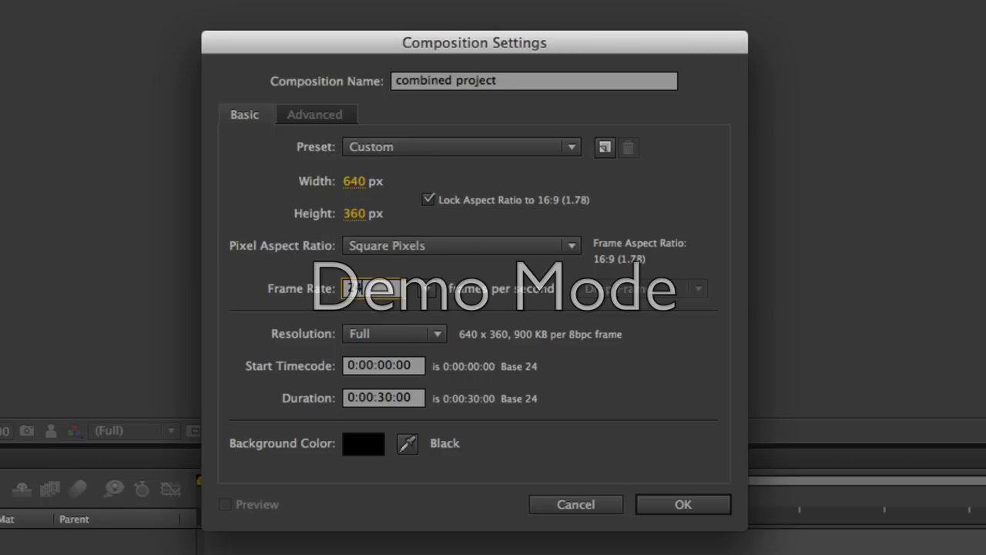
click(295, 287)
click(387, 398)
double_click(385, 397)
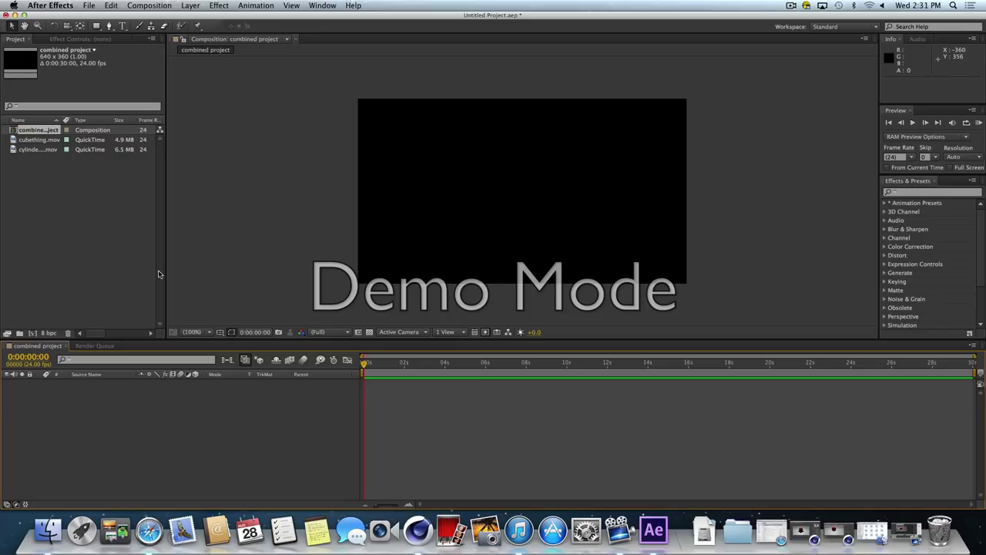
Drag cubething.mov and cylinder_thing.mov together into the combined project timeline, cube on top
click(117, 266)
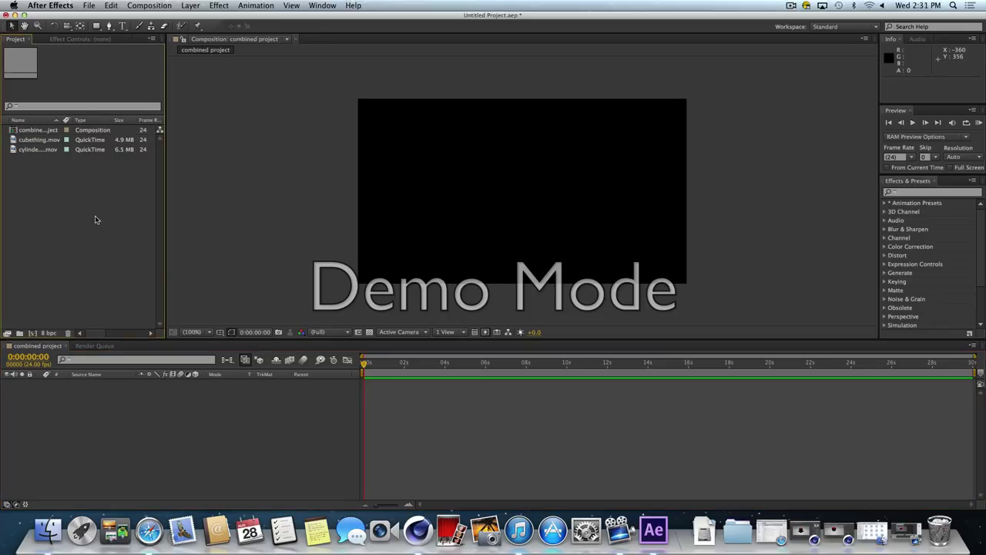
click(39, 140)
shift+click(41, 150)
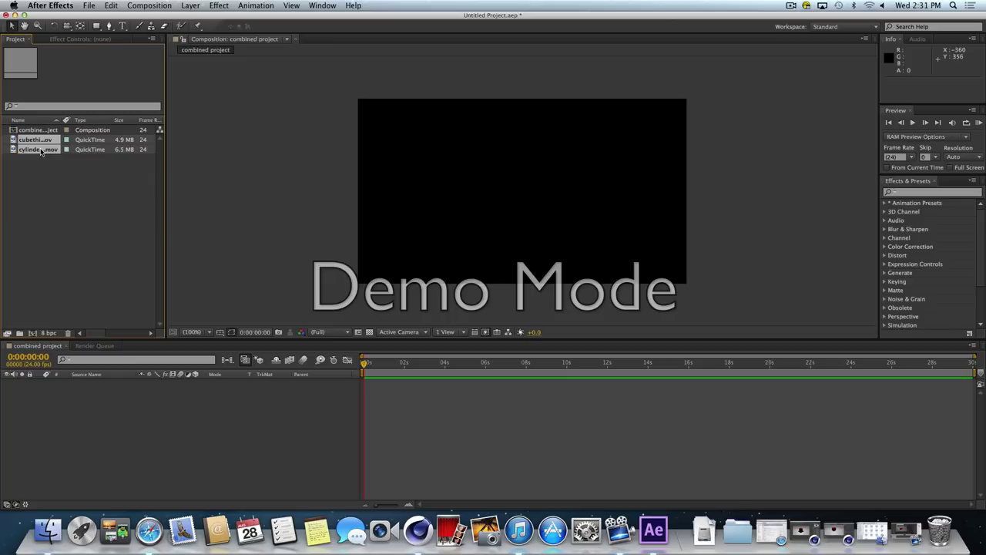
drag(41, 151, 110, 439)
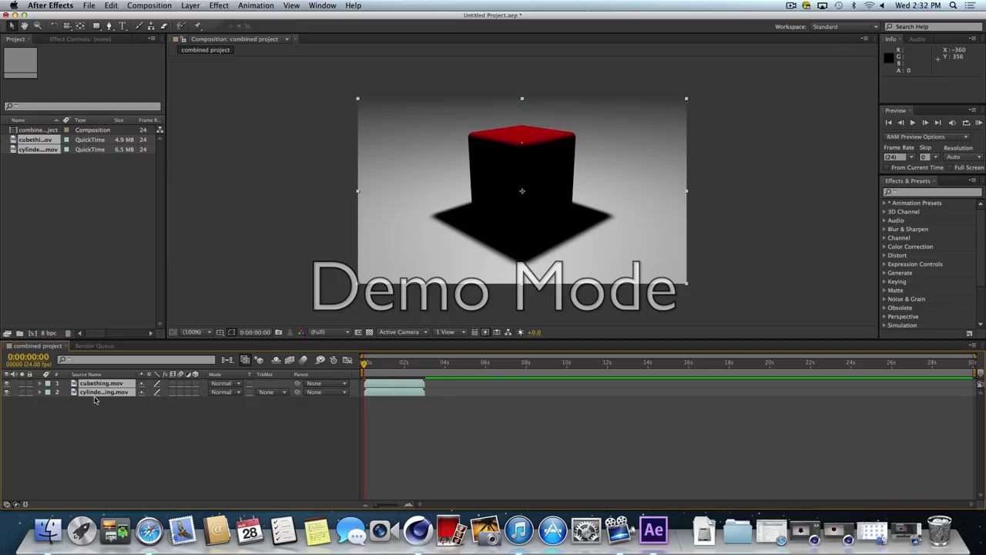
mouse_move(92, 394)
mouse_down()
mouse_move(96, 402)
mouse_move(99, 385)
mouse_up()
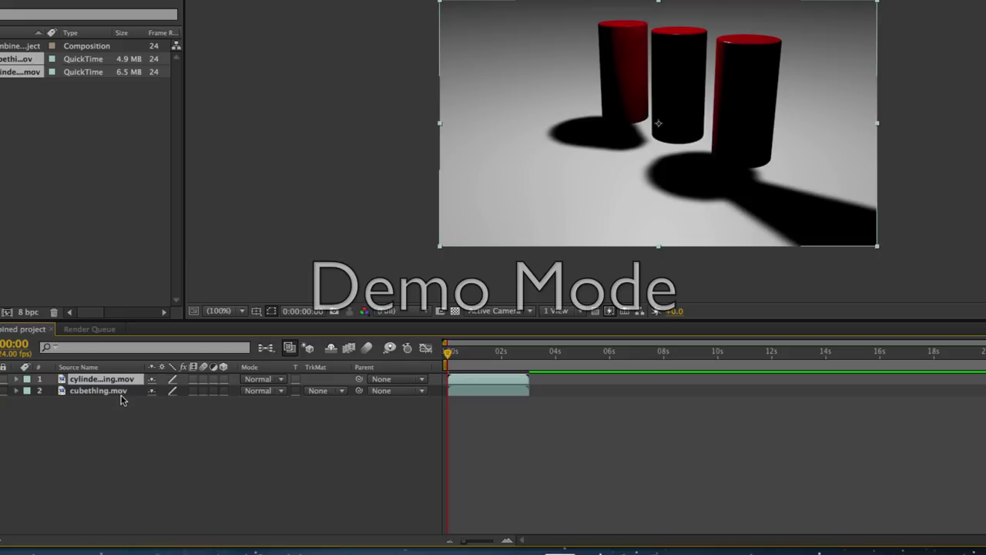
drag(121, 392, 116, 380)
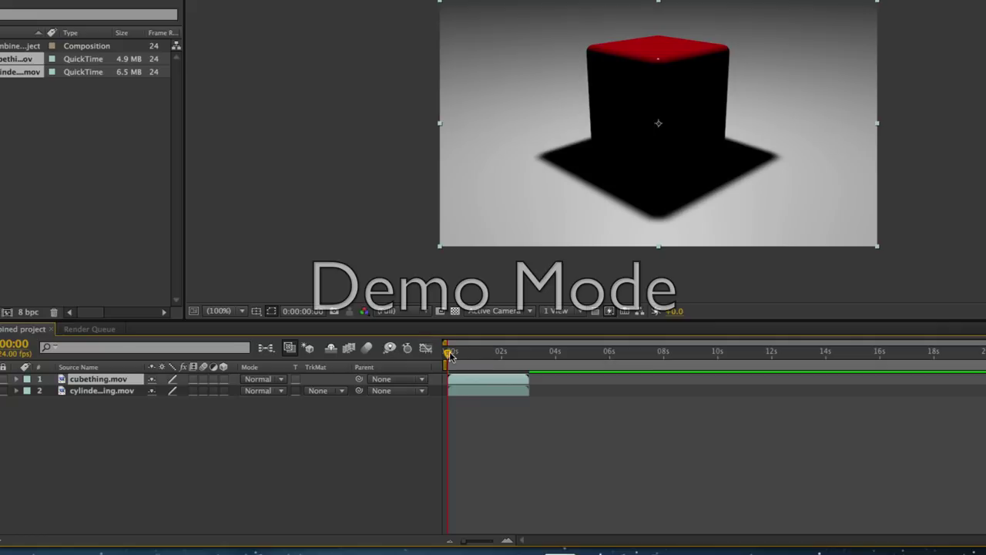
mouse_move(450, 353)
mouse_down()
mouse_move(497, 356)
mouse_move(447, 358)
mouse_up()
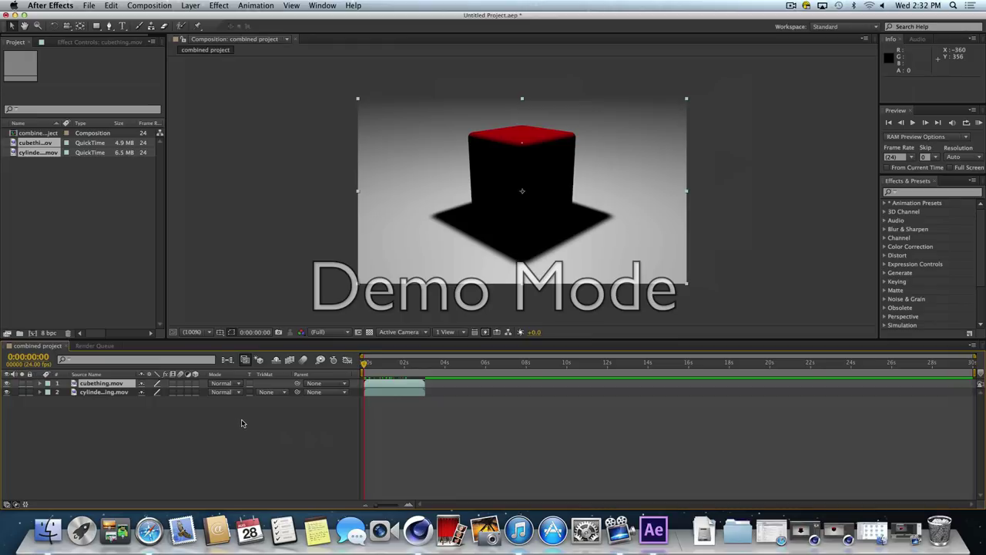
Sequence both layers end to end with Keyframe Assistant > Sequence Layers, then scrub to verify
right_click(110, 392)
click(96, 408)
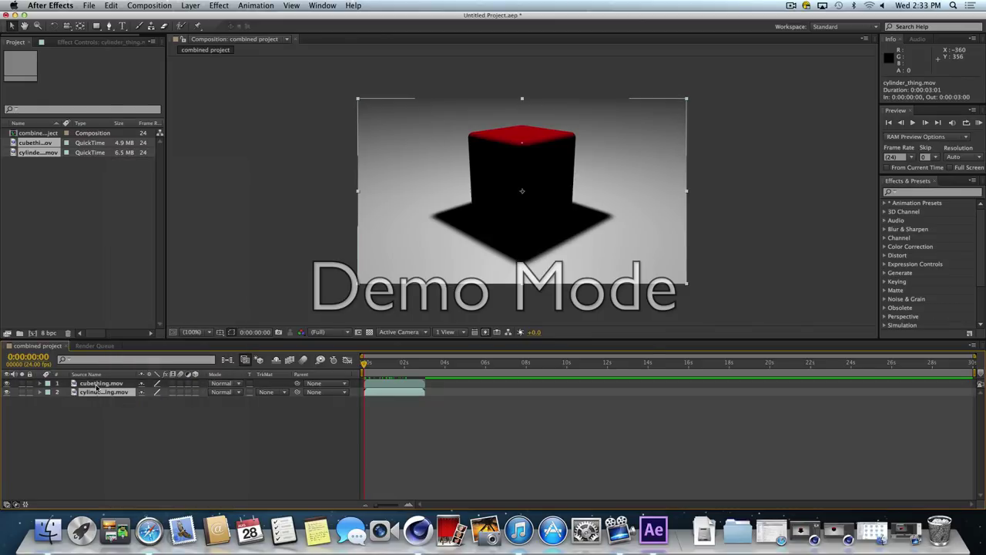
shift+click(100, 384)
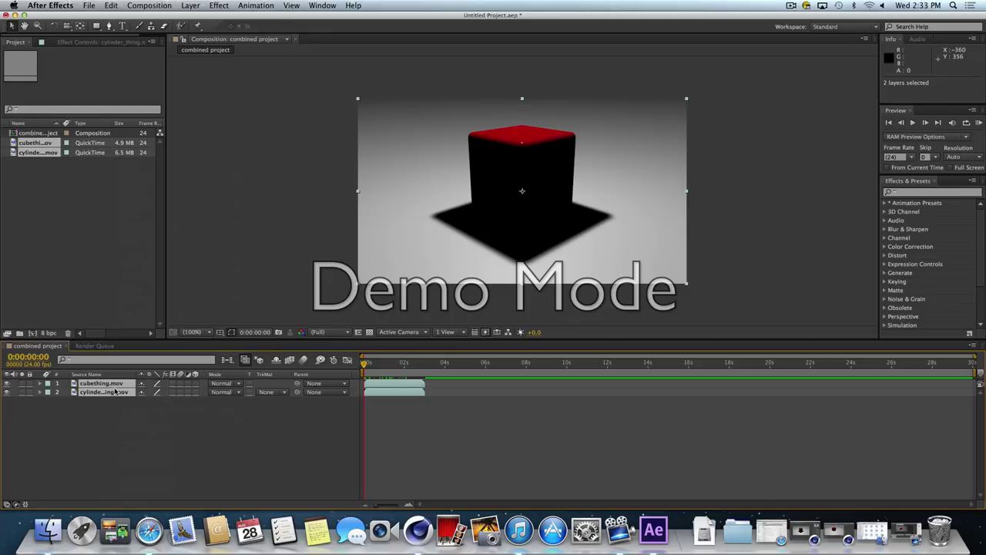
right_click(111, 393)
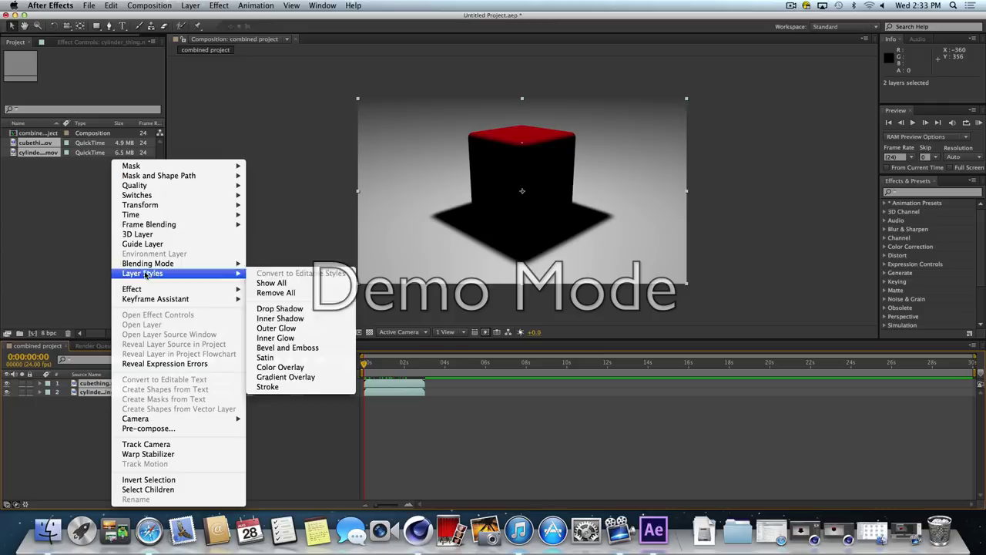
mouse_move(164, 302)
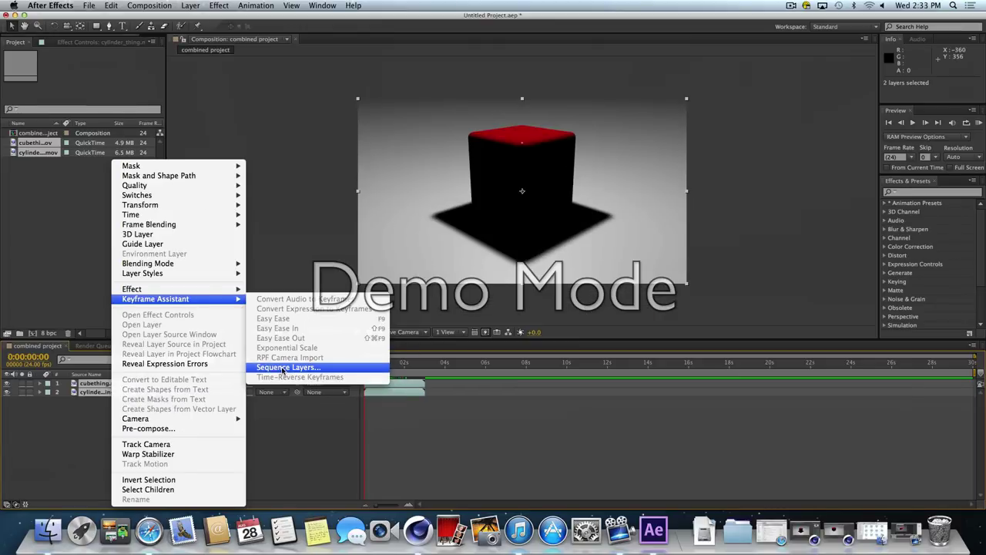
click(282, 369)
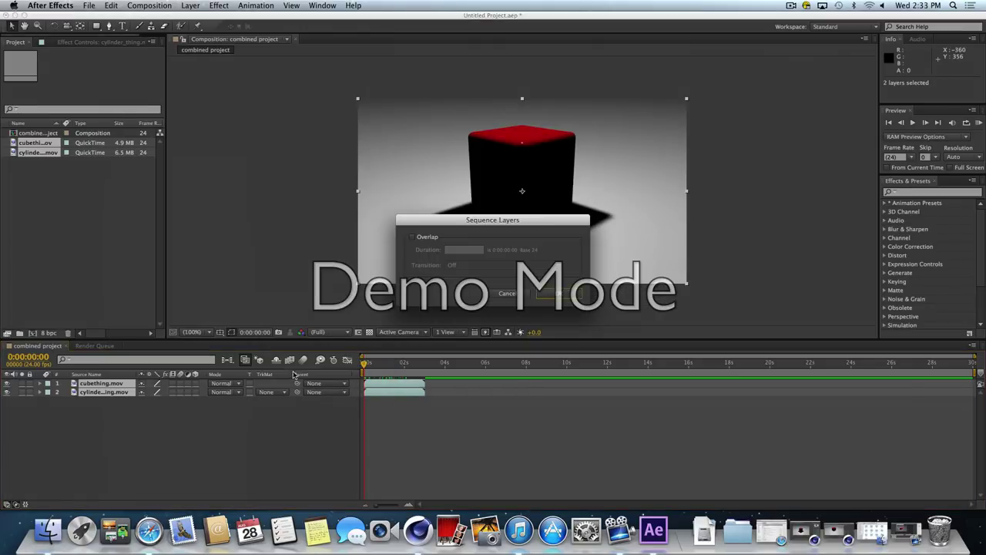
click(549, 295)
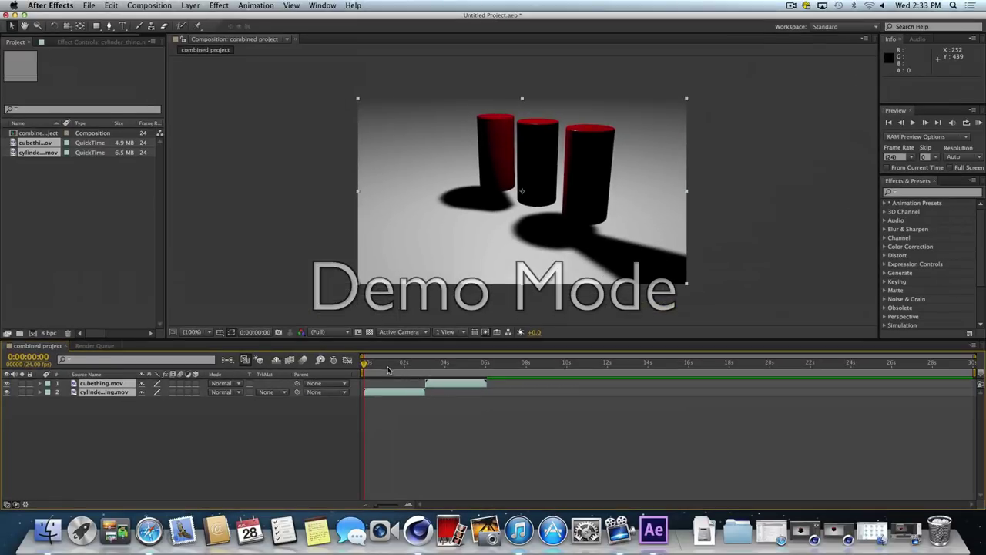
drag(383, 365, 447, 376)
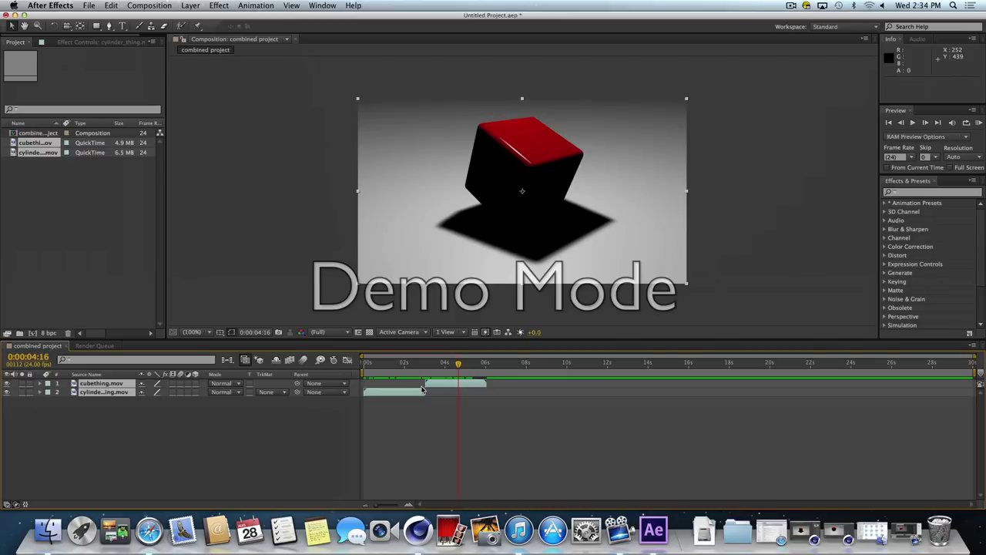
mouse_move(441, 368)
mouse_down()
mouse_move(377, 368)
mouse_move(469, 374)
mouse_move(410, 369)
mouse_move(435, 379)
mouse_move(412, 368)
mouse_move(428, 368)
mouse_up()
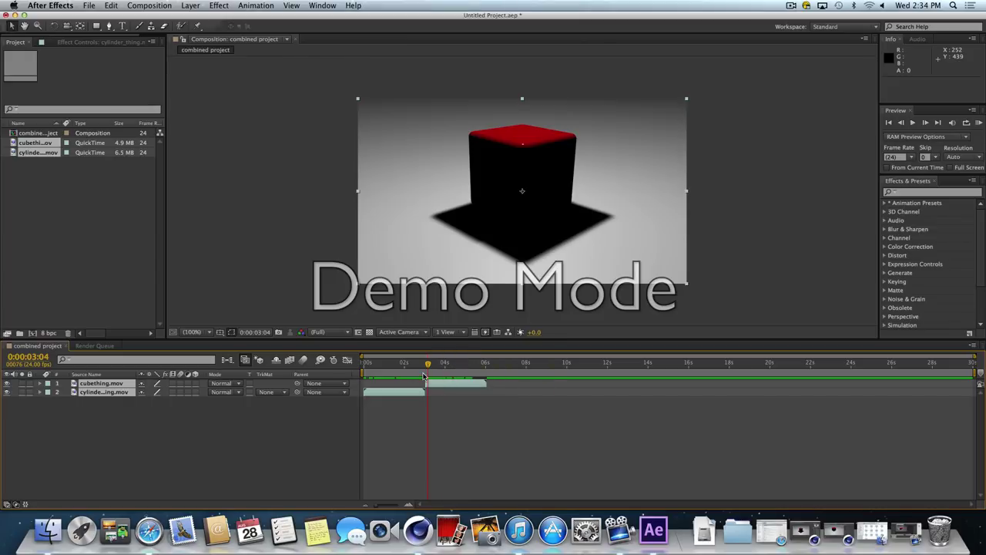
Move the current time to about 6 seconds and press N to end the work area there
mouse_move(428, 363)
mouse_down()
mouse_move(442, 362)
mouse_move(391, 362)
mouse_move(428, 362)
mouse_move(401, 362)
mouse_move(411, 360)
mouse_up()
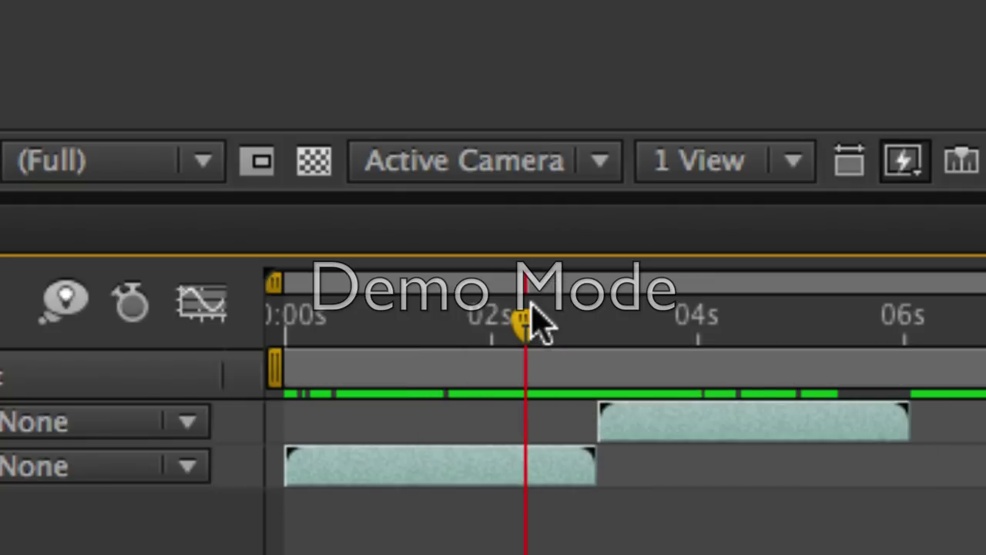
drag(526, 320, 238, 377)
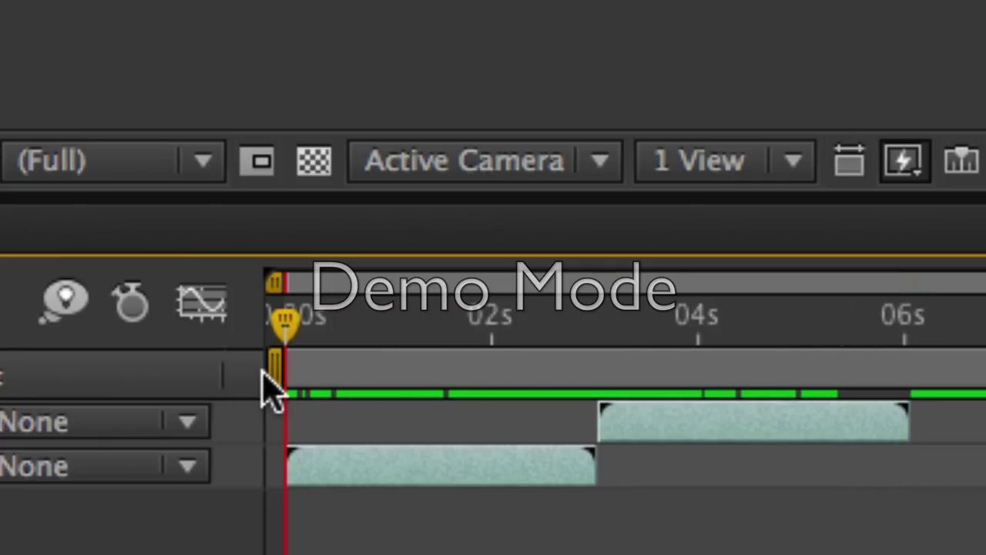
drag(280, 377, 347, 327)
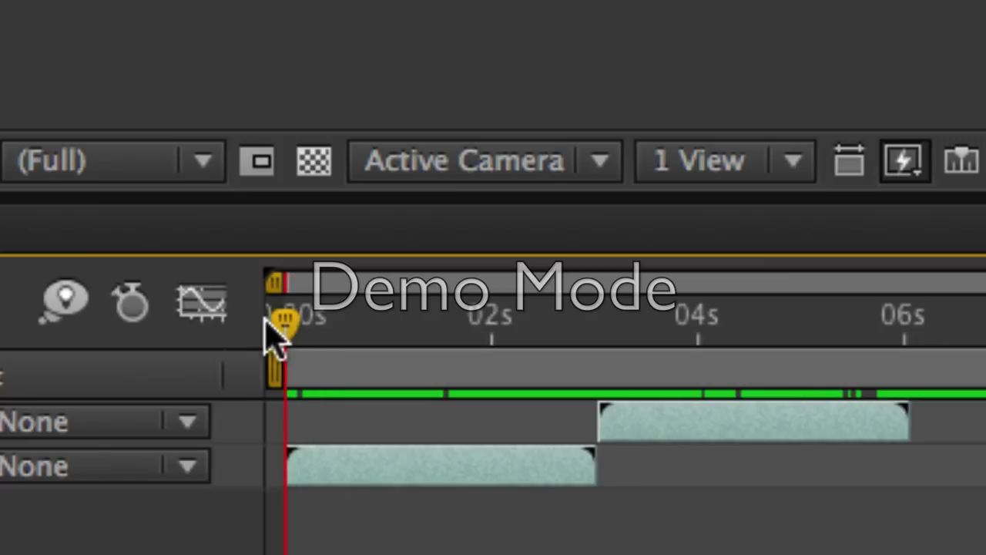
drag(265, 317, 920, 319)
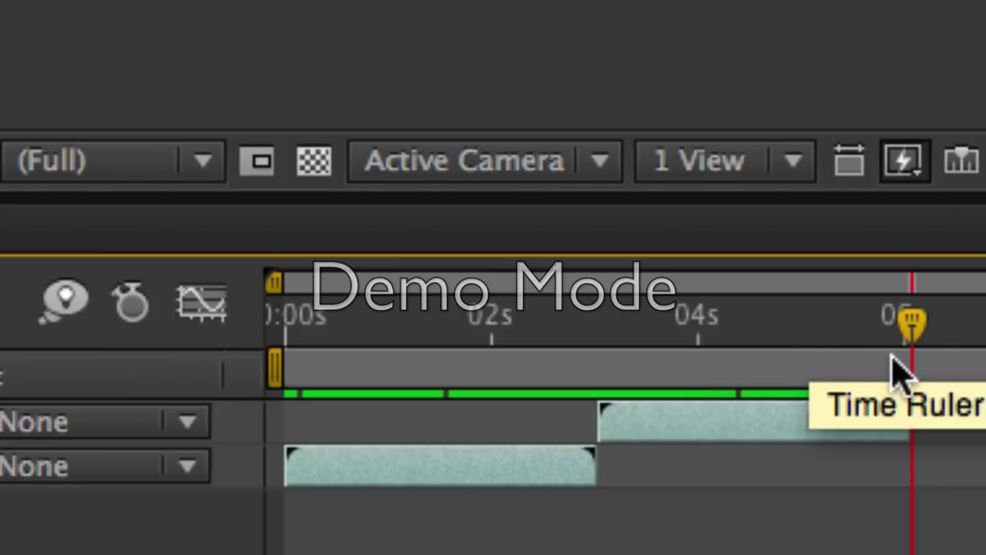
key(n)
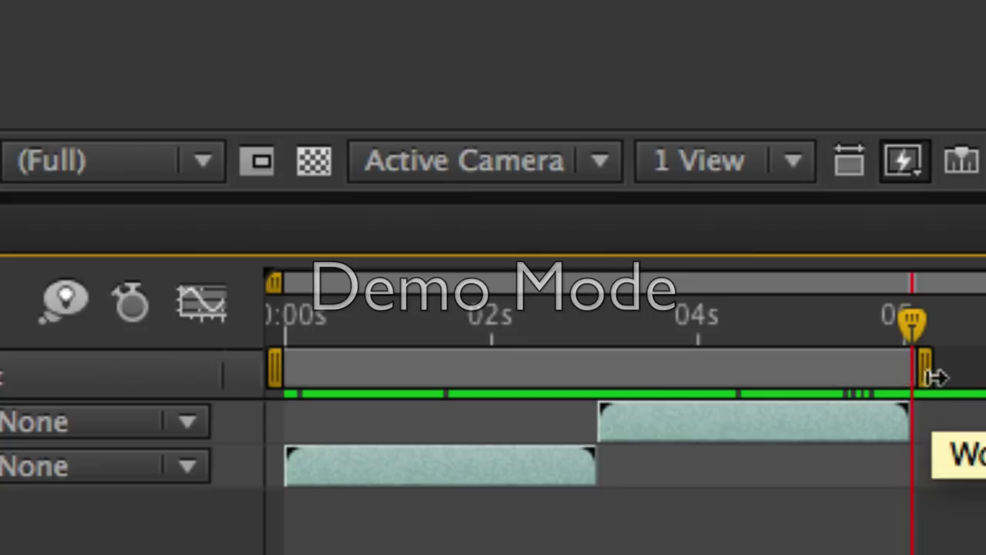
drag(913, 346, 528, 376)
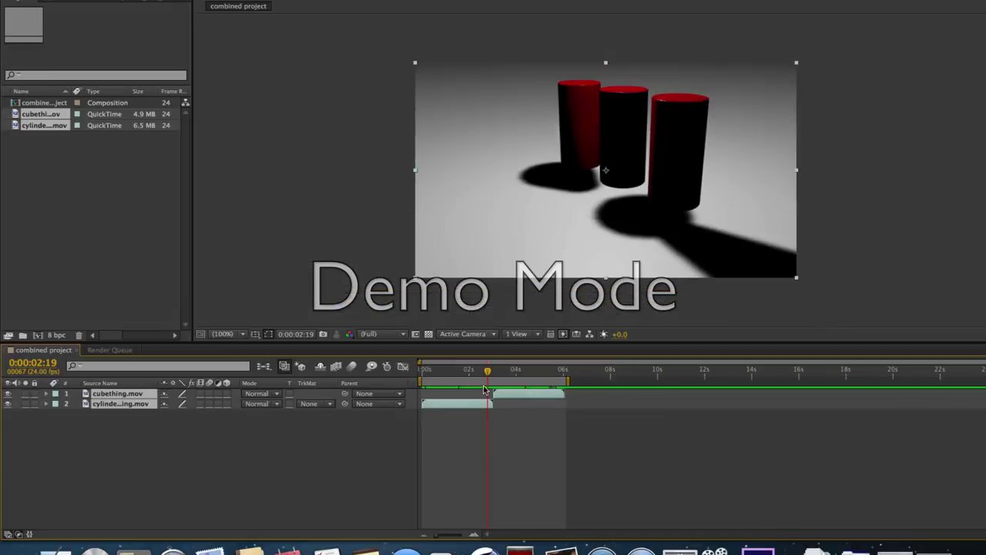
key(space)
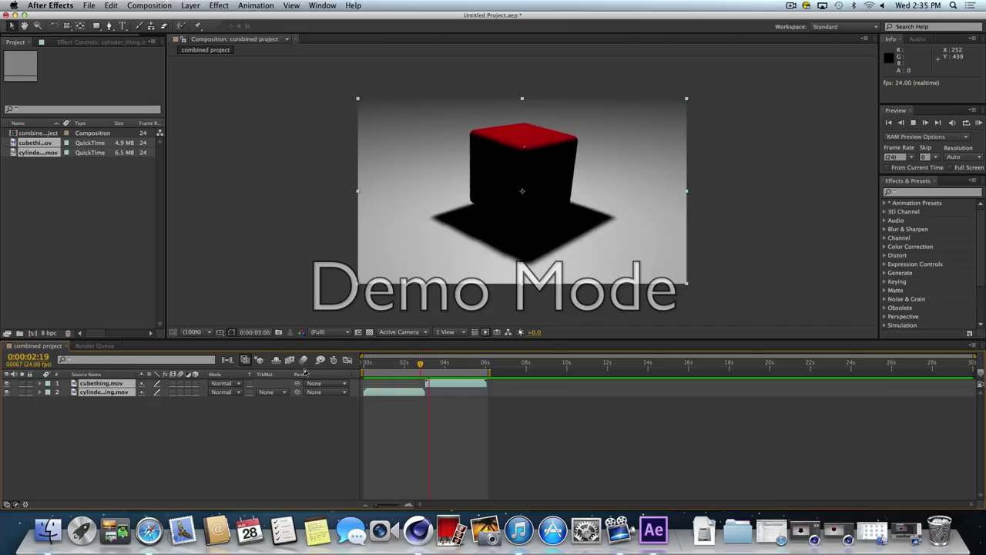
click(420, 367)
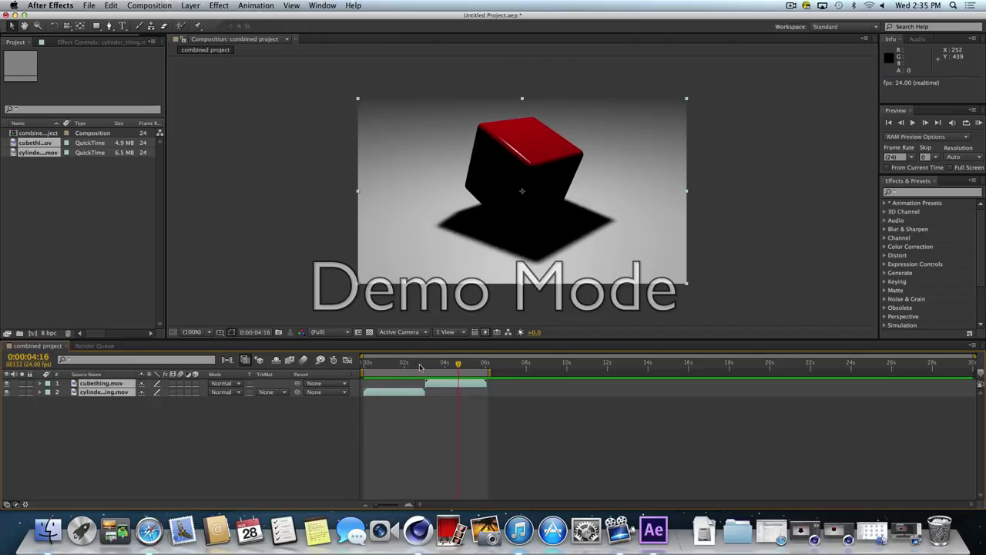
click(365, 368)
click(207, 429)
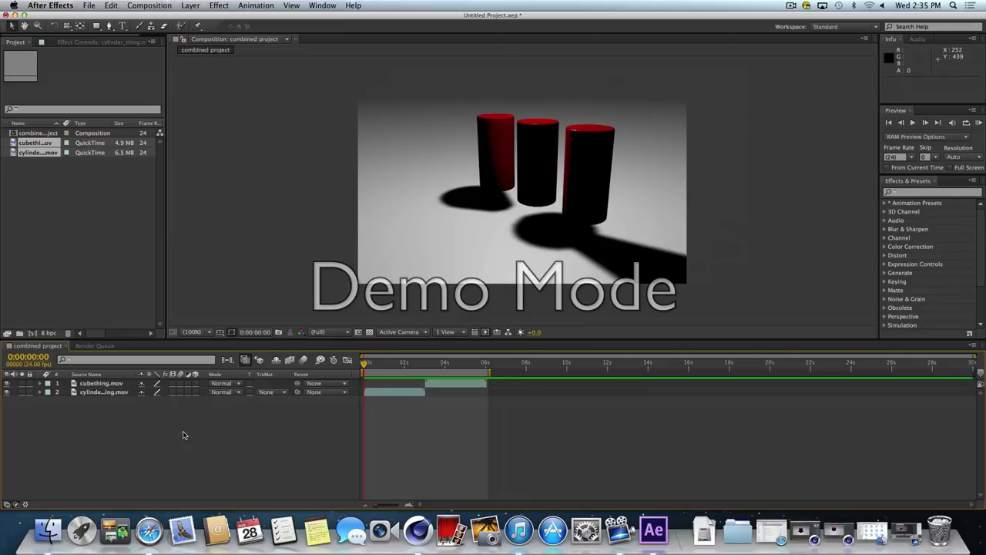
Add a new Adjustment Layer above both clips, then scrub through the clips to check
right_click(183, 435)
mouse_move(218, 405)
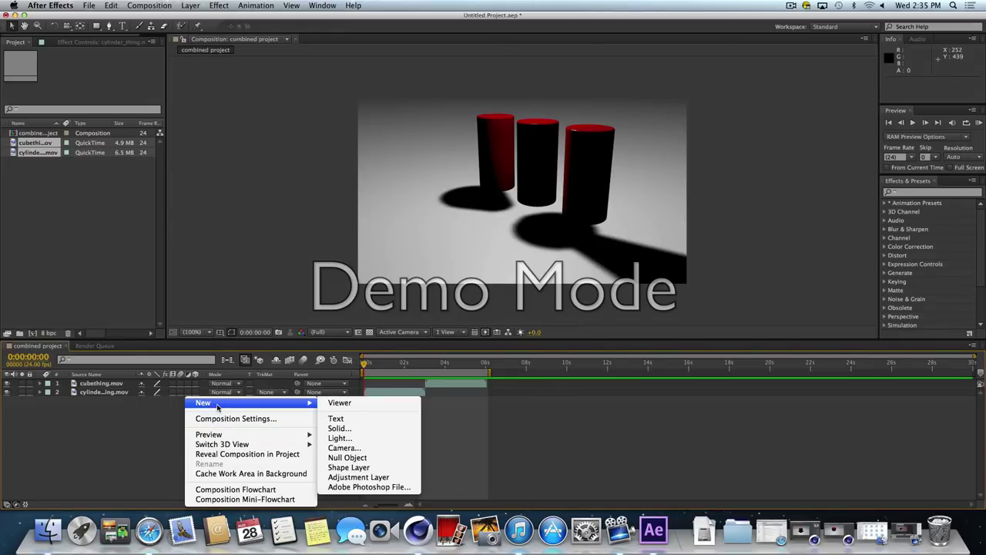
click(383, 478)
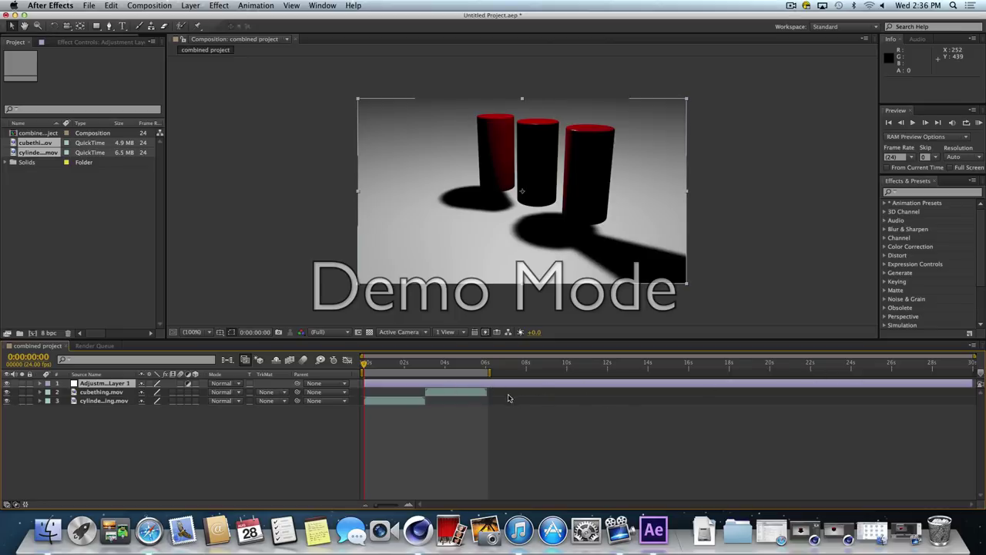
click(460, 365)
drag(446, 370, 362, 375)
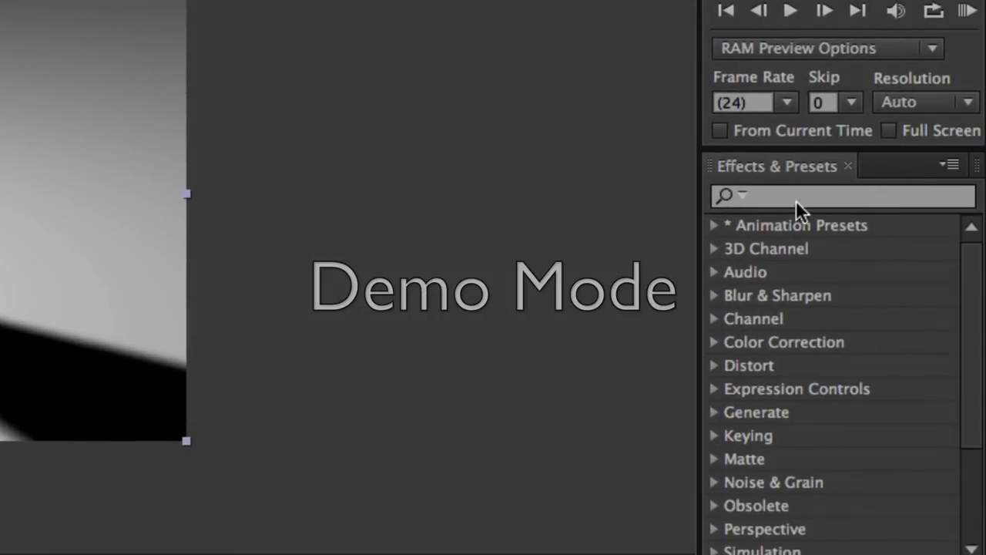
Search Effects & Presets for 'time' and scroll the results to locate Timecode
click(791, 193)
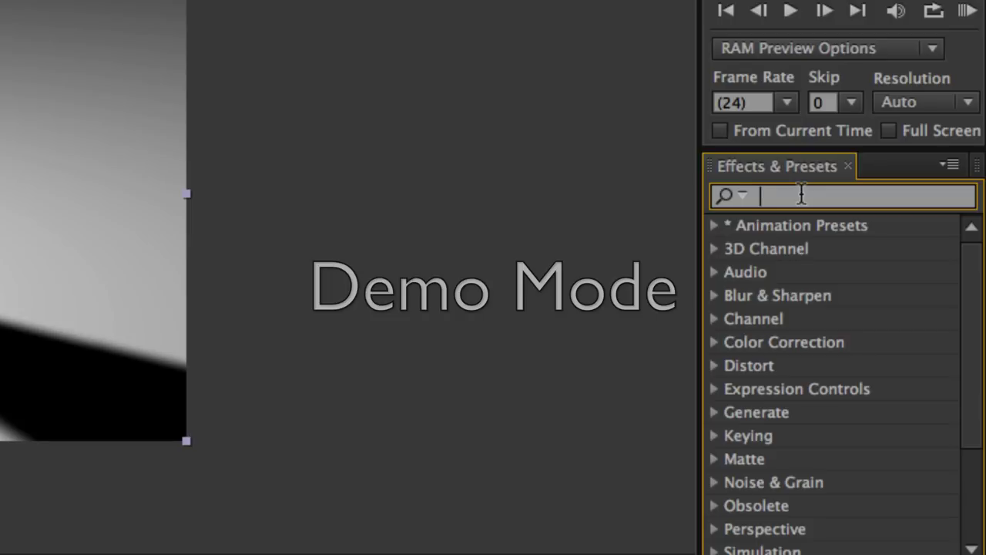
text(time)
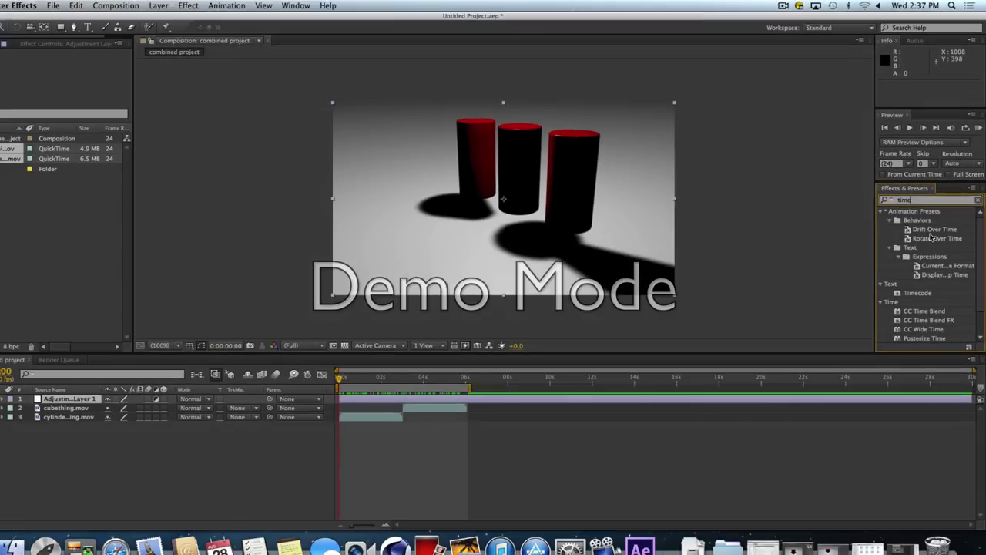
scroll(917, 257, down, 2)
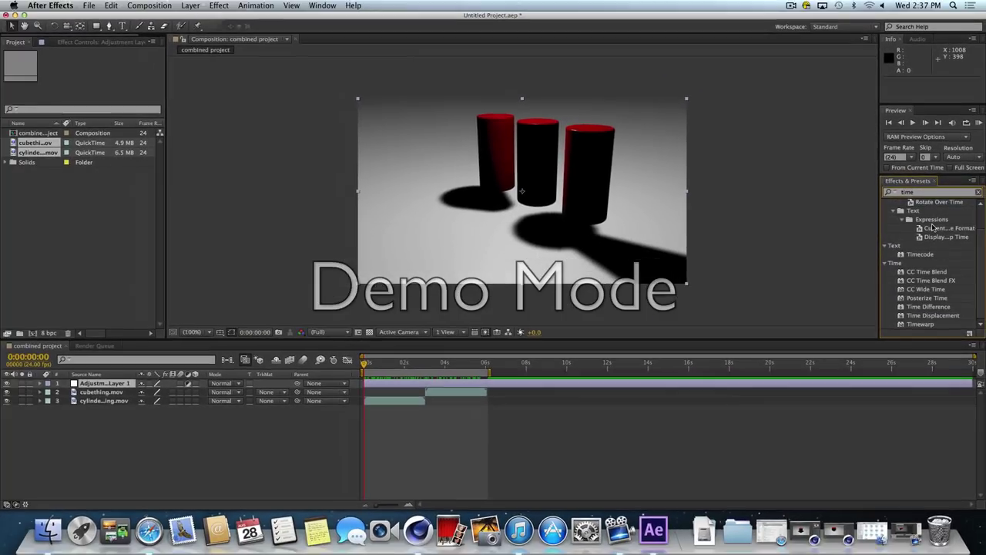
scroll(932, 227, up, 2)
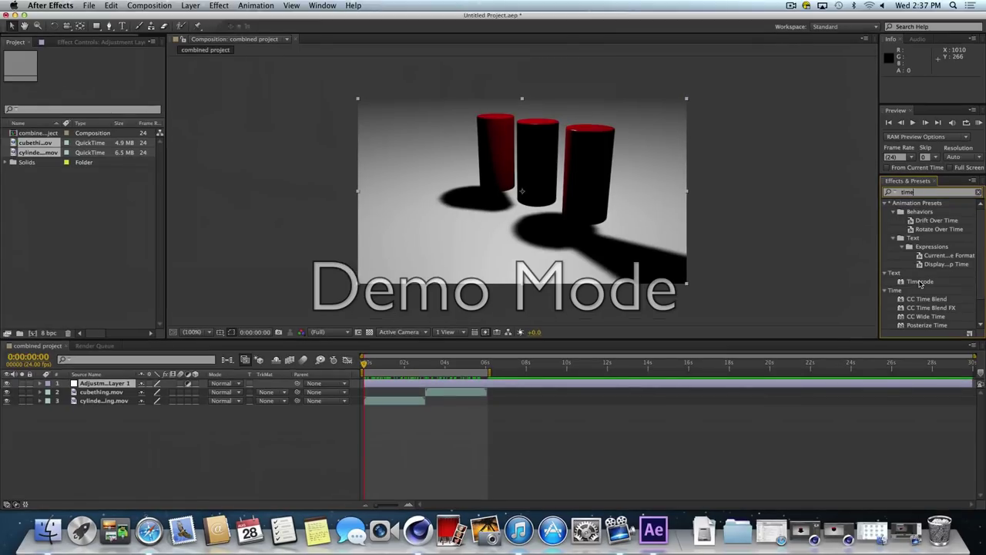
Add a SMPTE Timecode readout to Adjustment Layer 1 at the comp's lower left, then scrub to check it
double_click(919, 282)
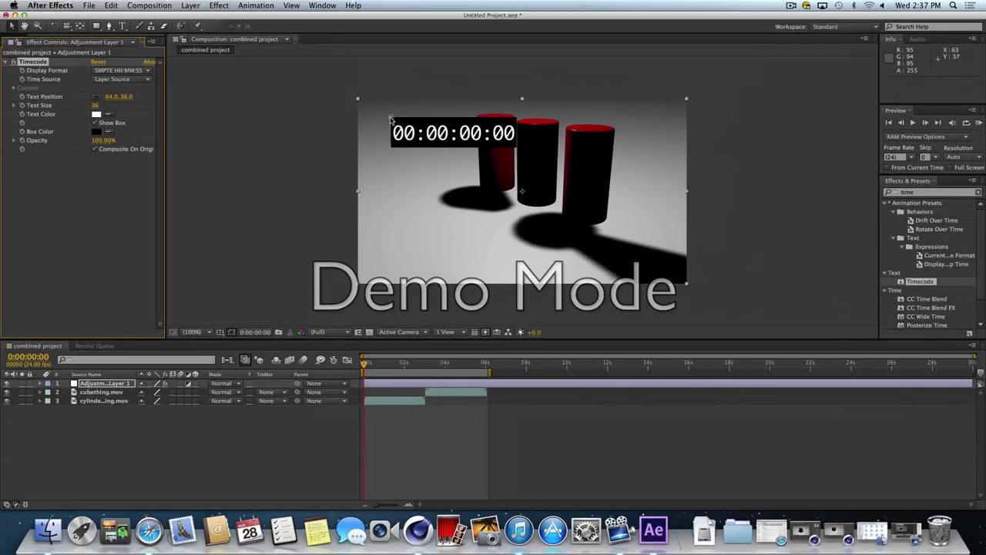
drag(390, 119, 377, 241)
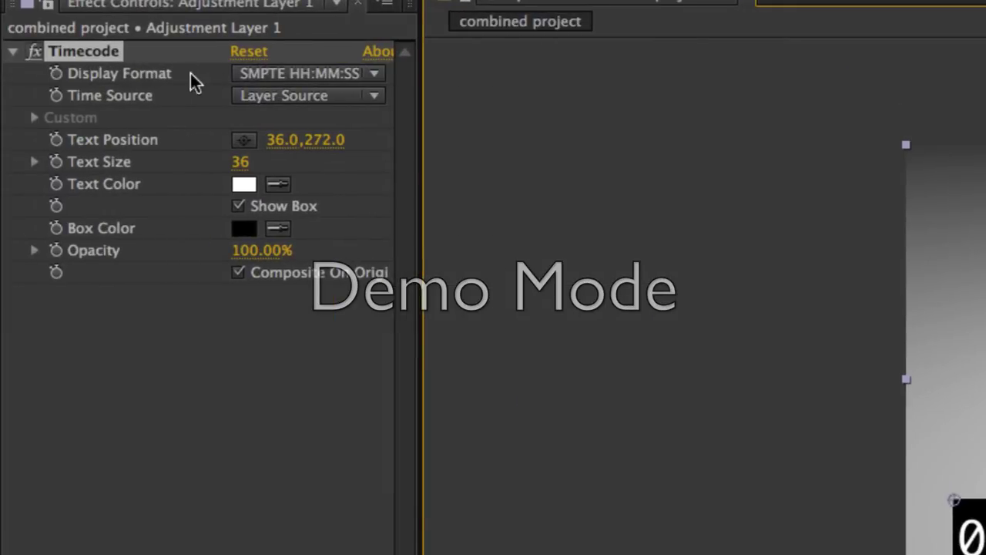
click(260, 73)
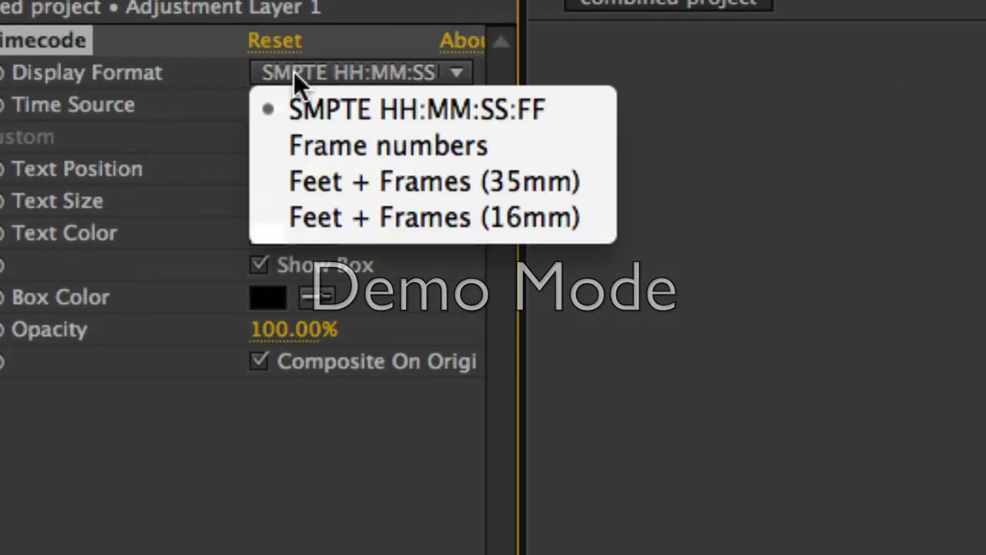
click(528, 112)
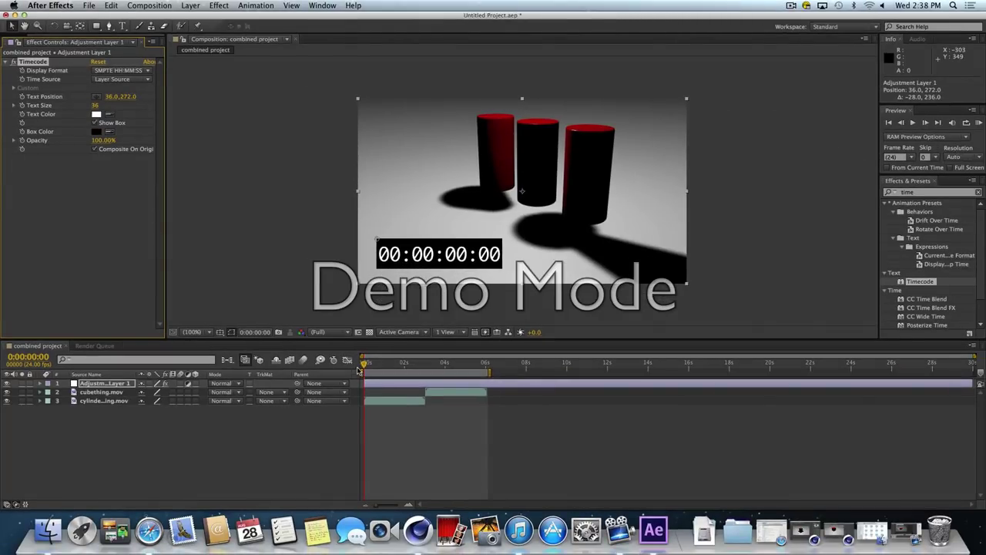
mouse_move(360, 369)
mouse_down()
mouse_move(490, 367)
mouse_move(354, 371)
mouse_up()
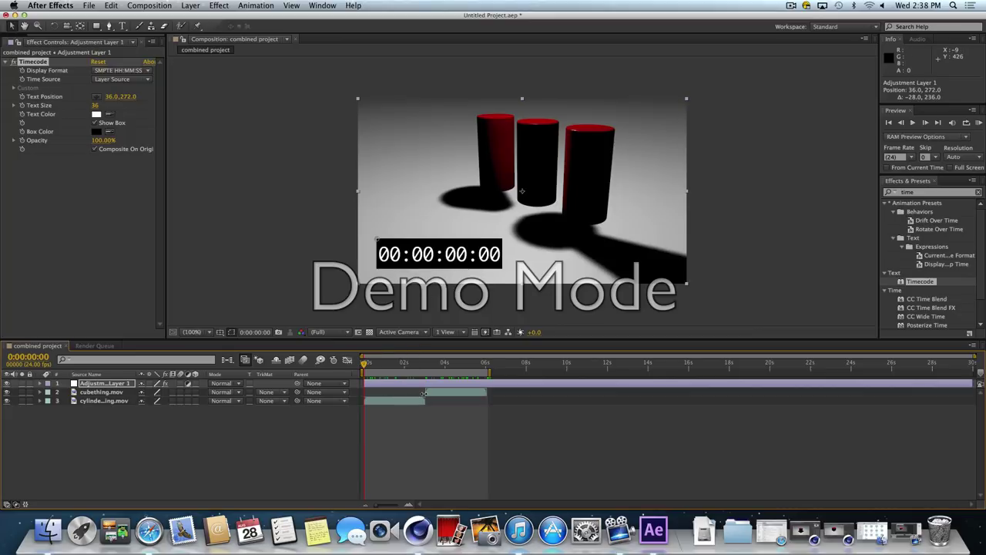
drag(397, 363, 357, 390)
Search the effects for 'leve' and apply Levels below Timecode on Adjustment Layer 1
click(919, 192)
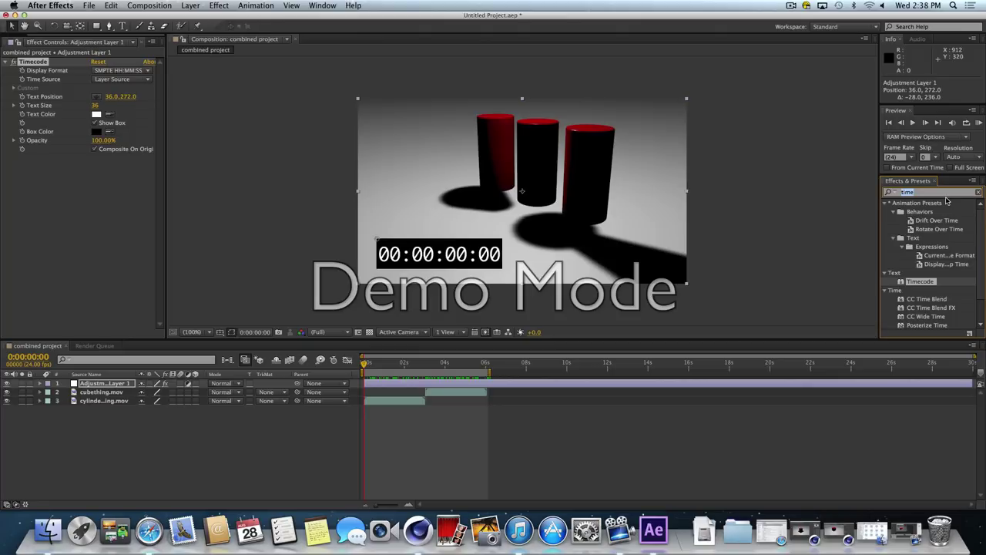
text(levels)
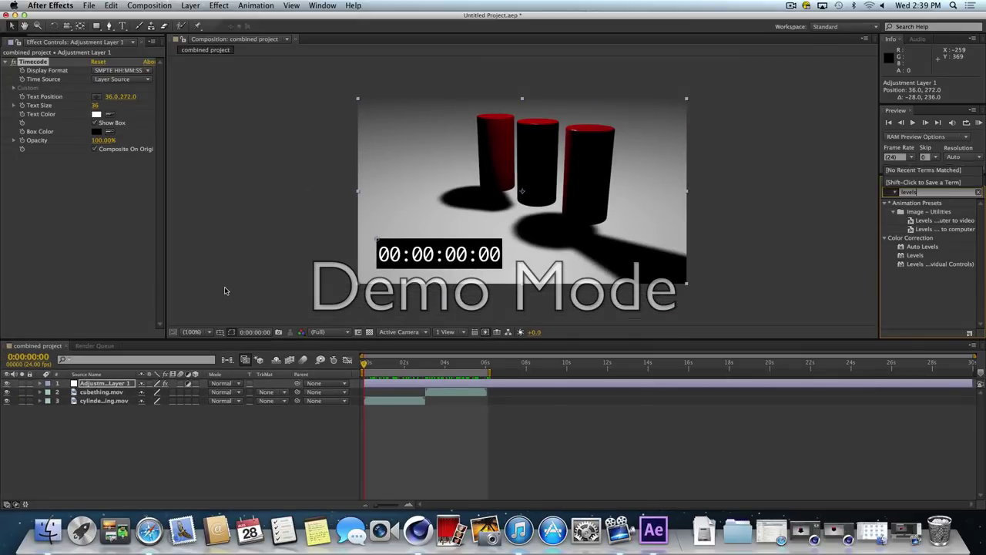
click(397, 331)
double_click(901, 256)
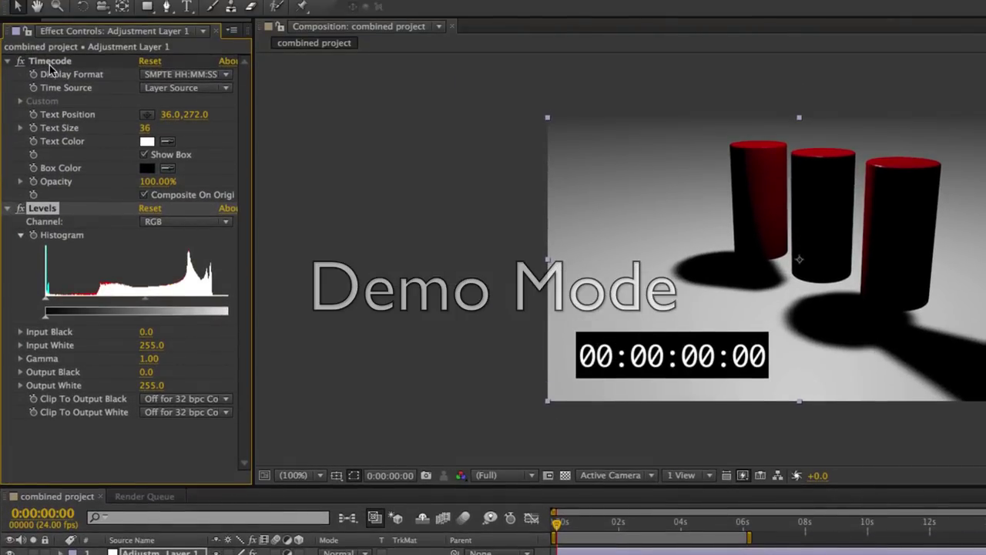
click(49, 61)
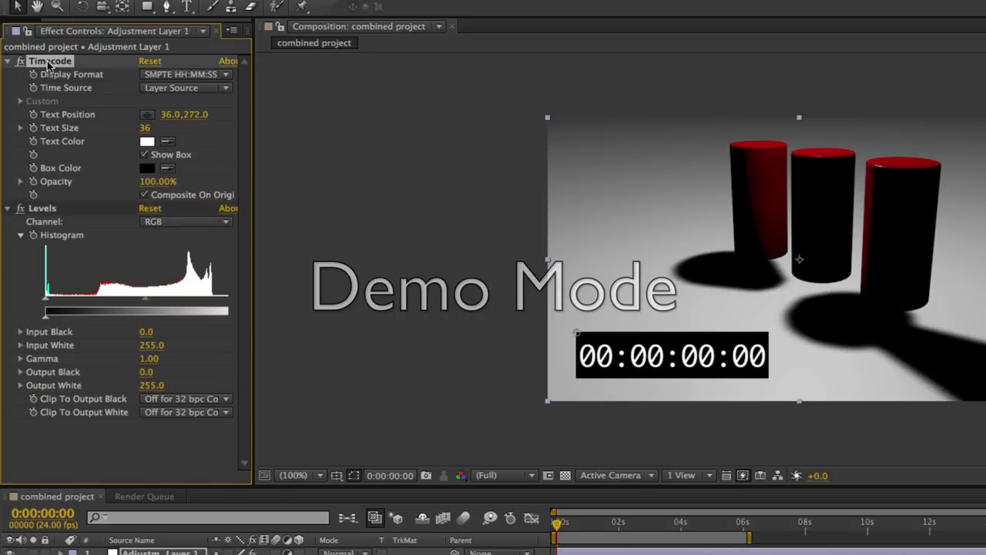
click(44, 209)
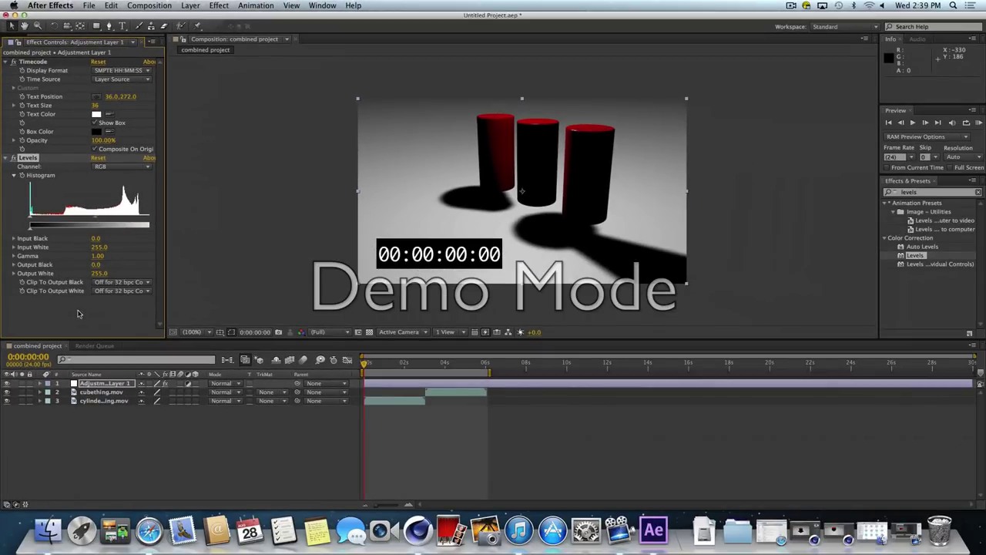
Set Levels to Input White 211.0, Gamma 1.68 and Output Black 23.0, then scrub to review
drag(95, 220, 56, 221)
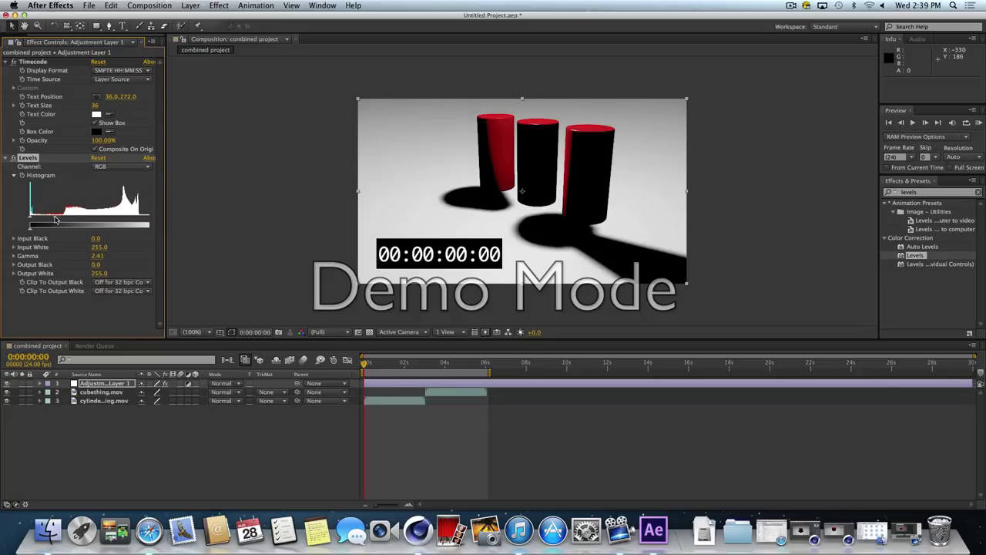
drag(55, 220, 68, 219)
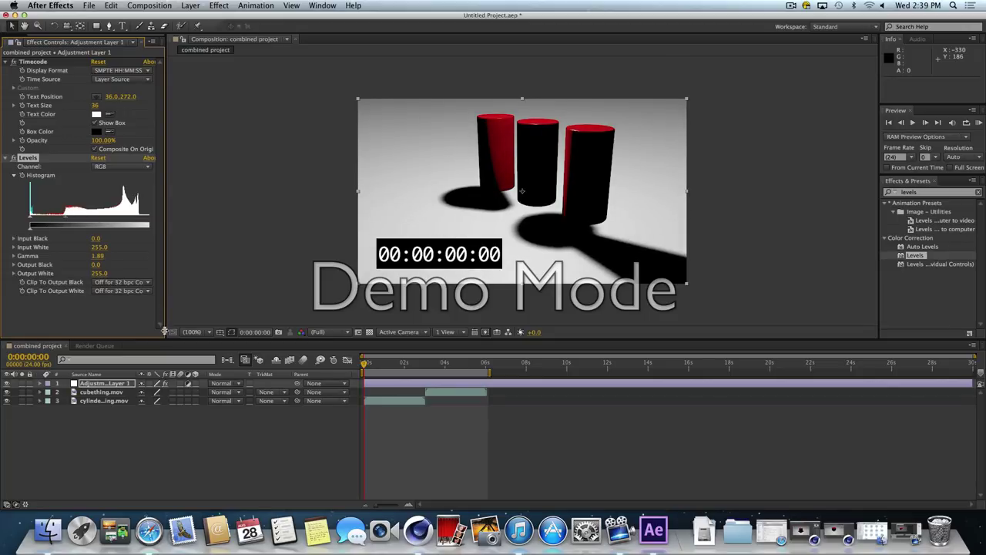
drag(164, 327, 214, 327)
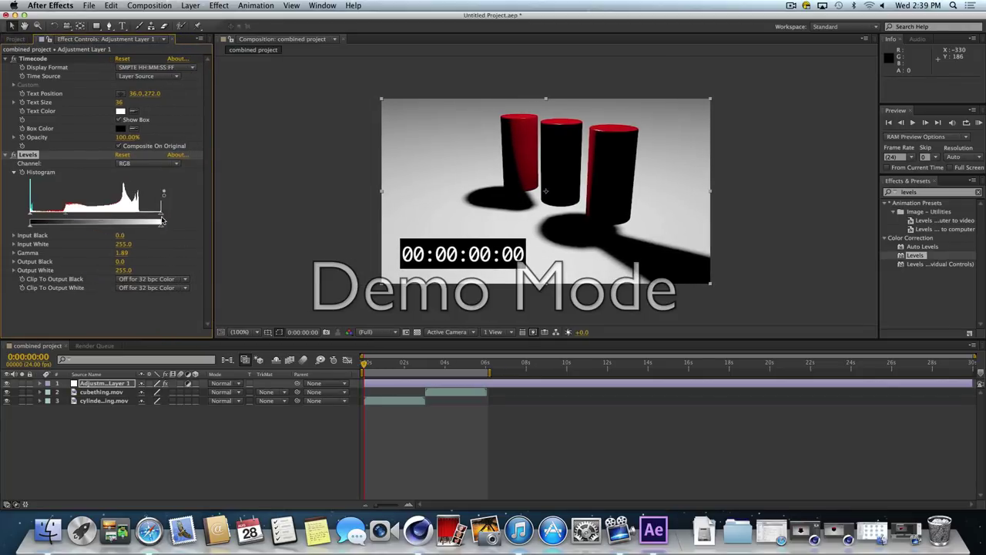
mouse_move(158, 219)
mouse_down()
mouse_move(124, 218)
mouse_move(138, 217)
mouse_up()
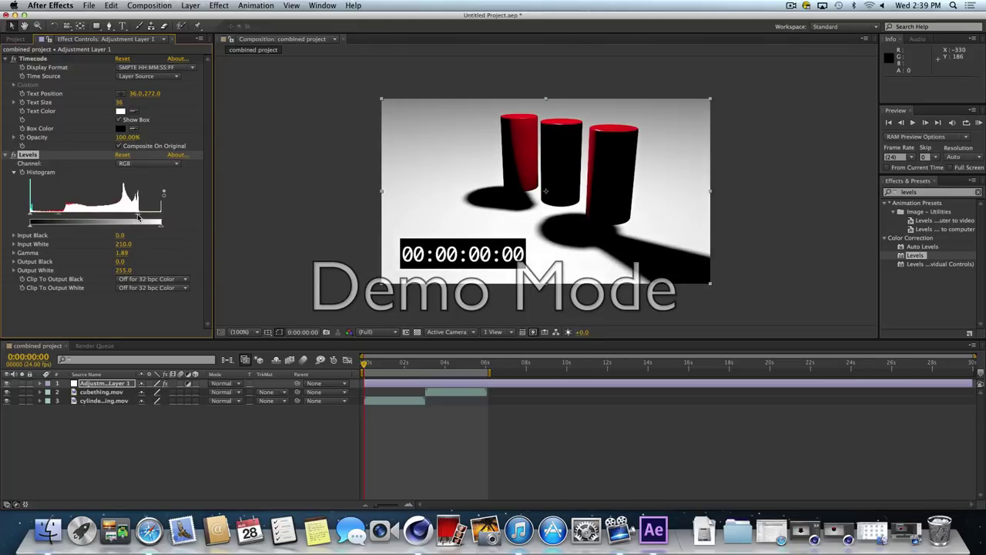
drag(64, 218, 42, 227)
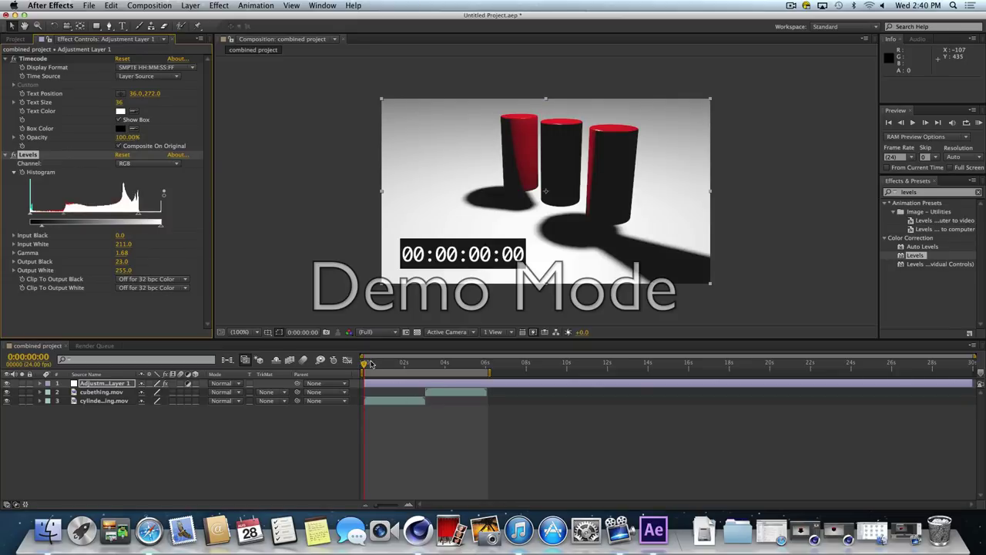
mouse_move(371, 362)
mouse_down()
mouse_move(464, 371)
mouse_move(395, 381)
mouse_move(466, 382)
mouse_move(378, 385)
mouse_move(448, 385)
mouse_move(389, 382)
mouse_move(457, 366)
mouse_move(391, 371)
mouse_move(459, 369)
mouse_move(382, 379)
mouse_move(462, 378)
mouse_move(382, 392)
mouse_move(449, 375)
mouse_move(355, 382)
mouse_move(443, 368)
mouse_move(350, 370)
mouse_move(439, 366)
mouse_move(358, 367)
mouse_up()
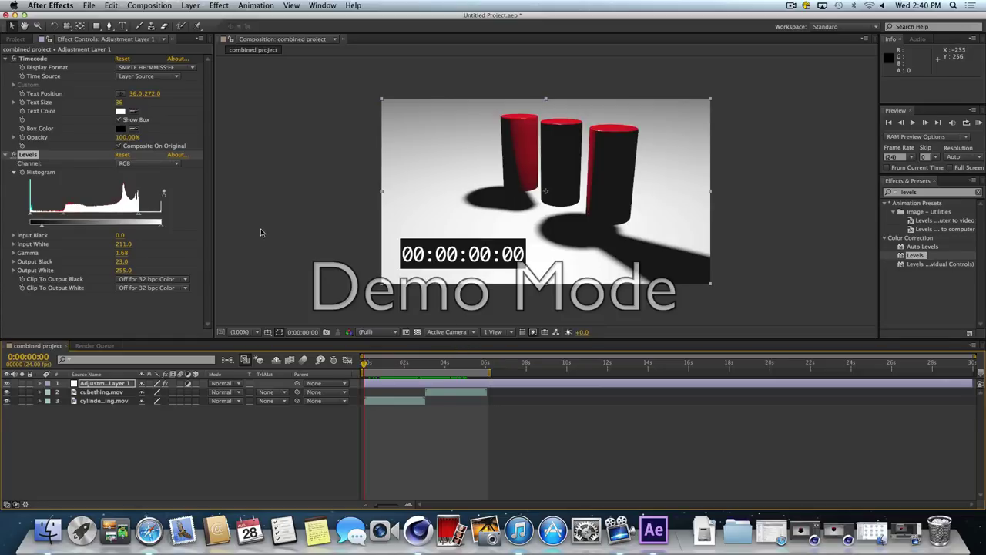
Queue the combined project comp for rendering from the Composition menu
click(15, 38)
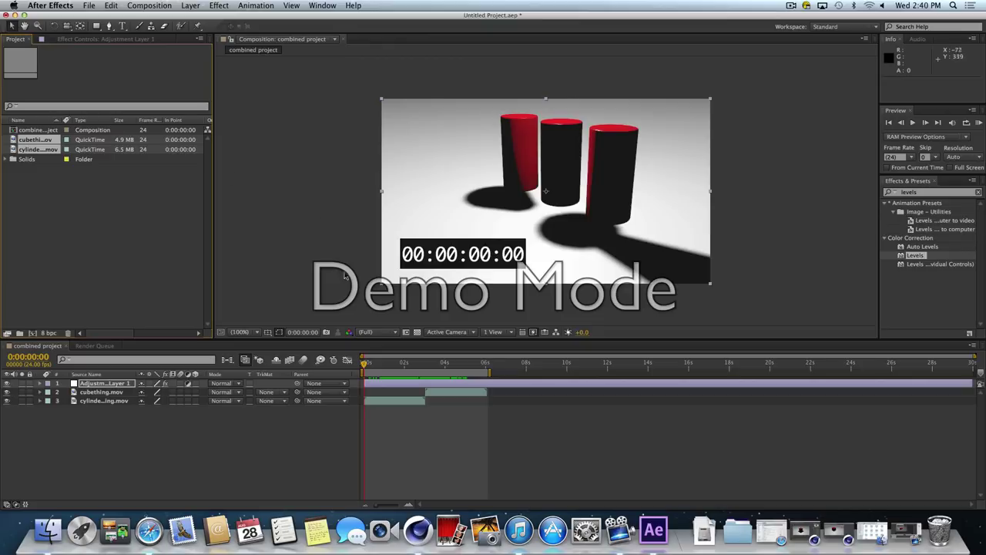
click(147, 5)
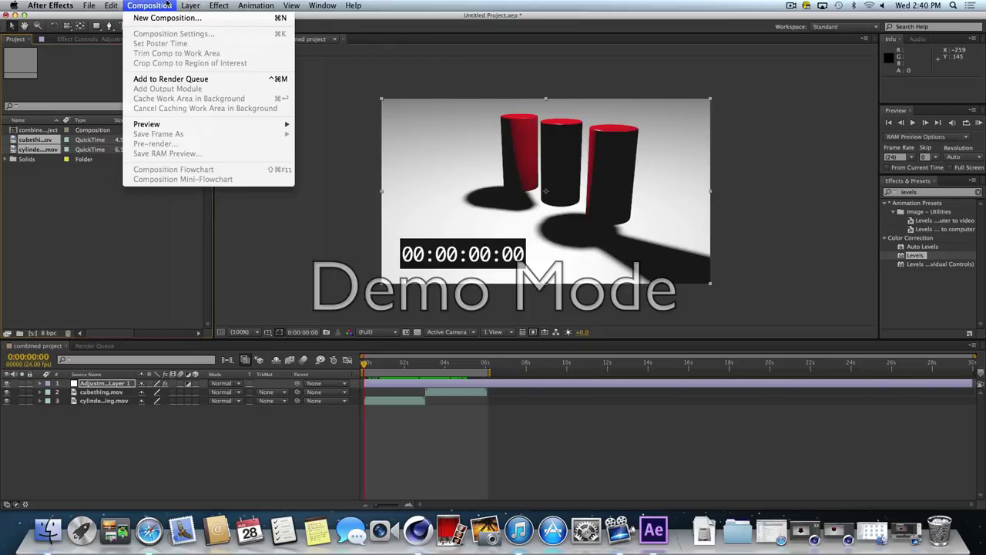
click(190, 9)
click(156, 8)
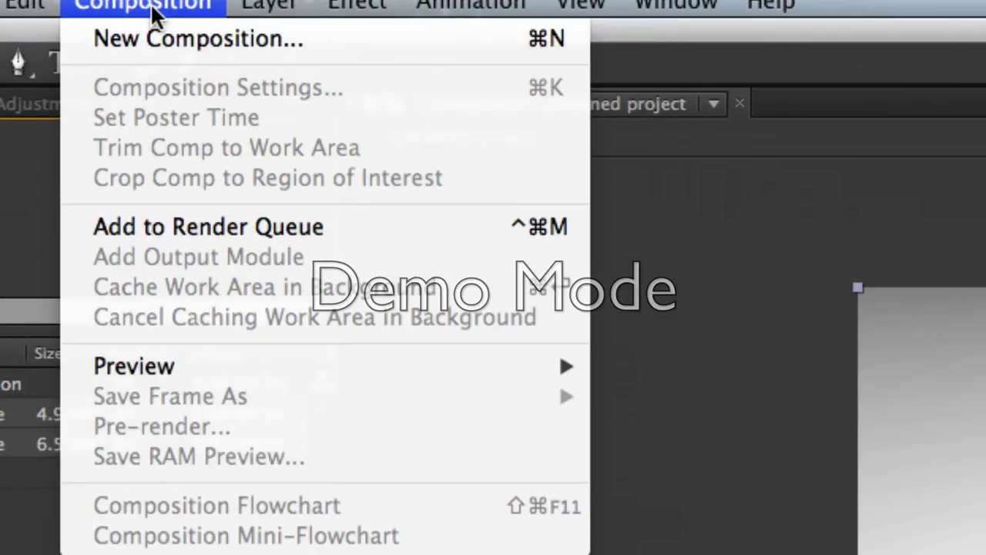
click(164, 234)
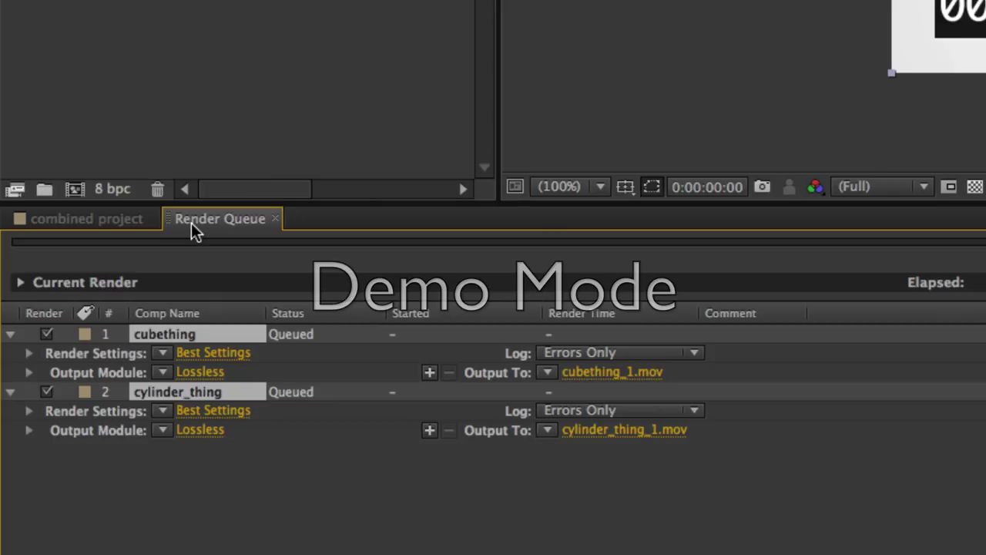
Switch between the combined project timeline and the Render Queue, ending on the queue list
click(93, 222)
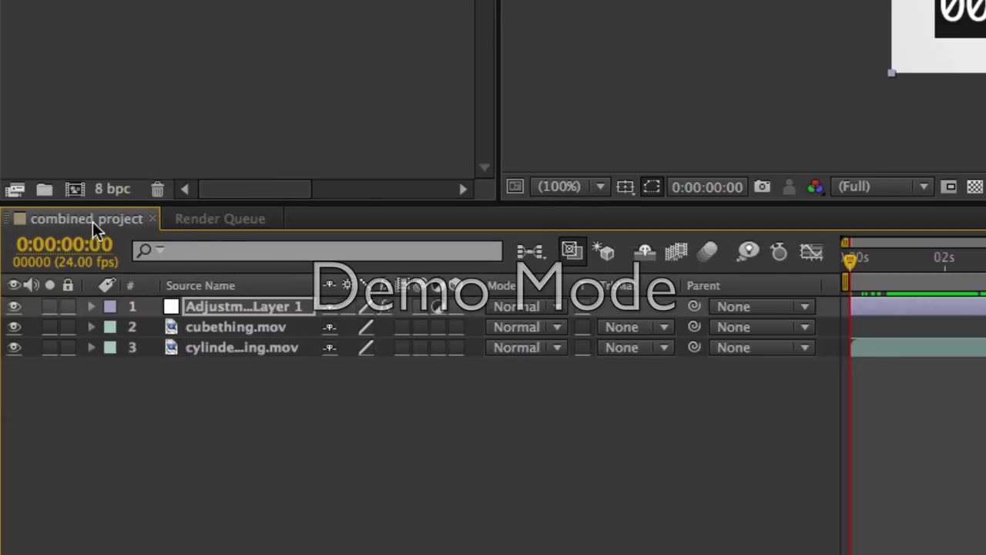
click(219, 220)
click(116, 225)
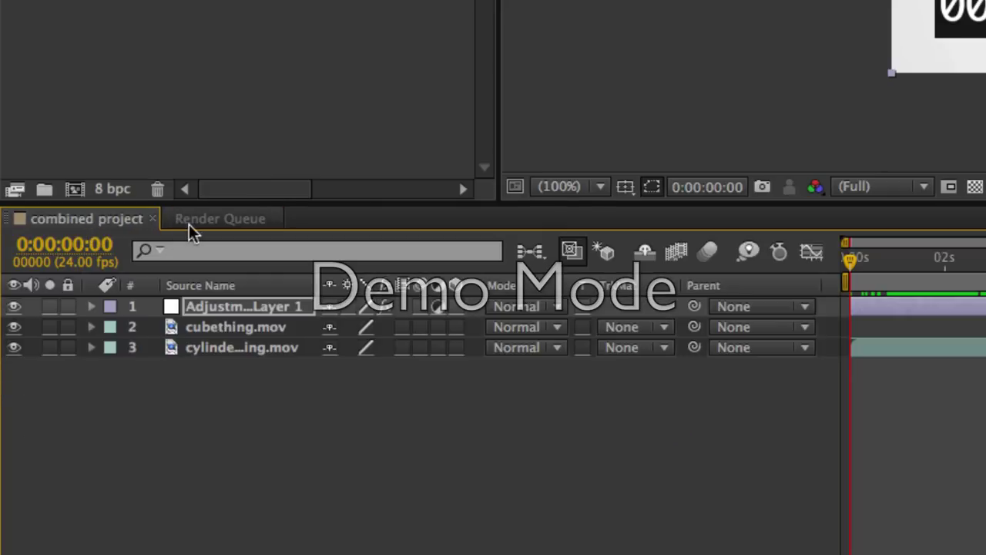
click(189, 224)
click(95, 227)
click(222, 225)
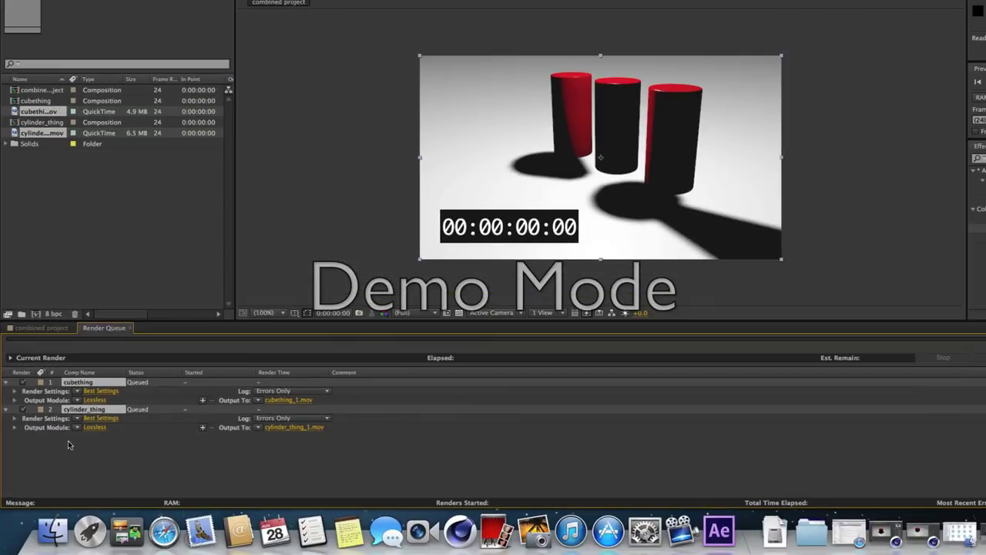
Delete cubething from the Render Queue, keeping cylinder_thing's Lossless output module
click(98, 446)
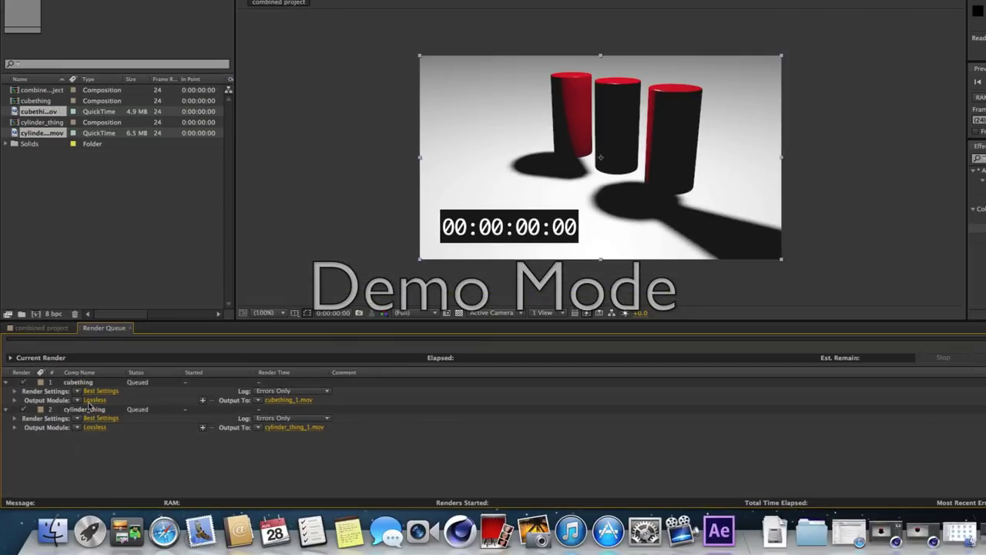
click(127, 368)
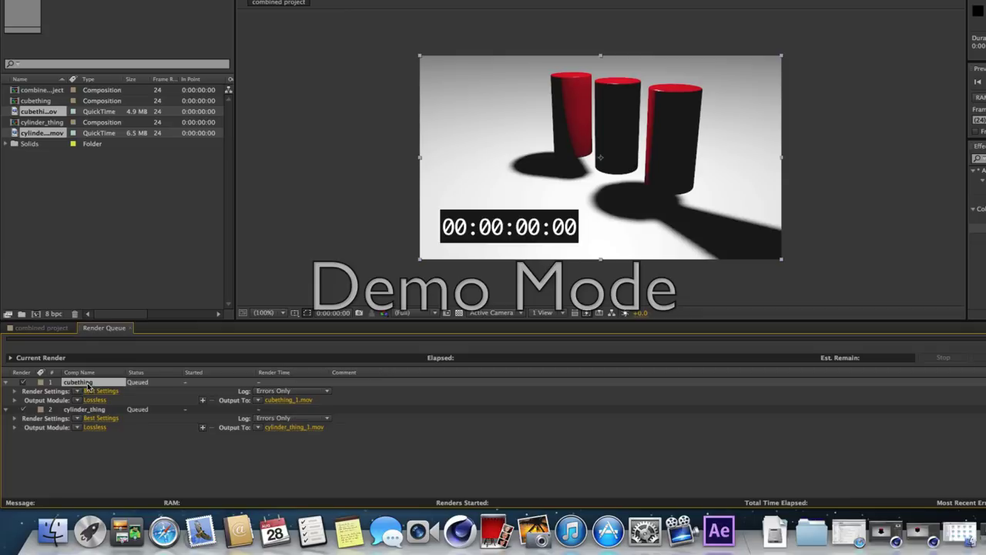
key(Delete)
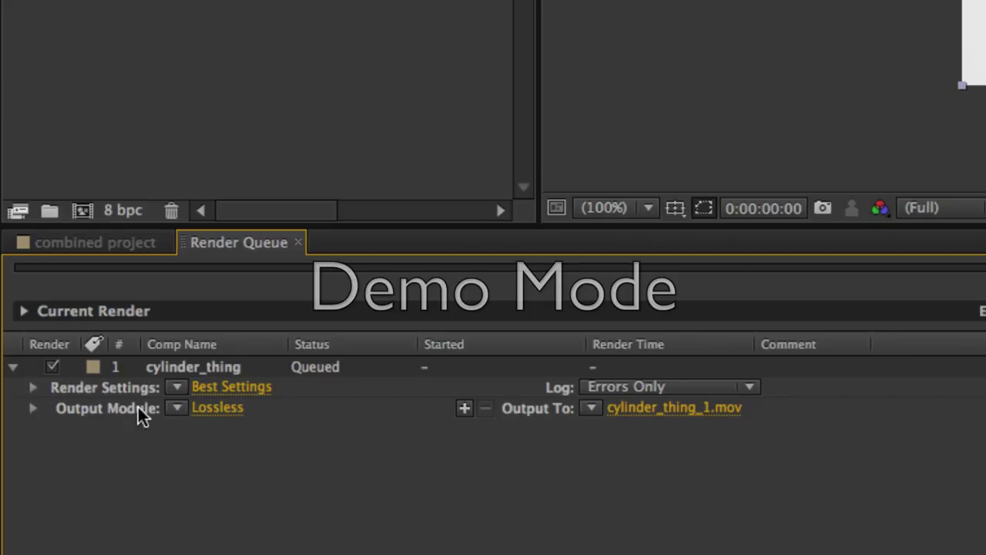
click(178, 411)
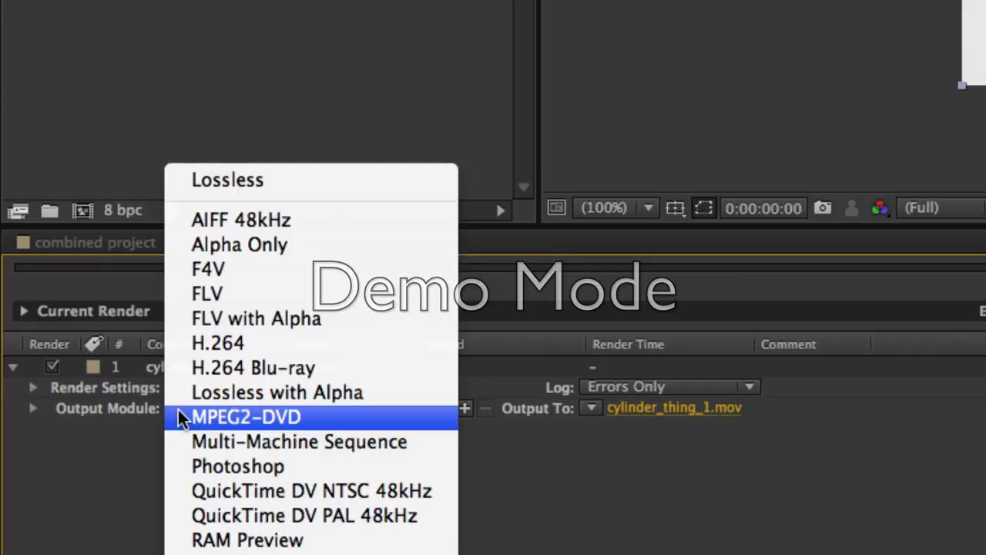
click(132, 424)
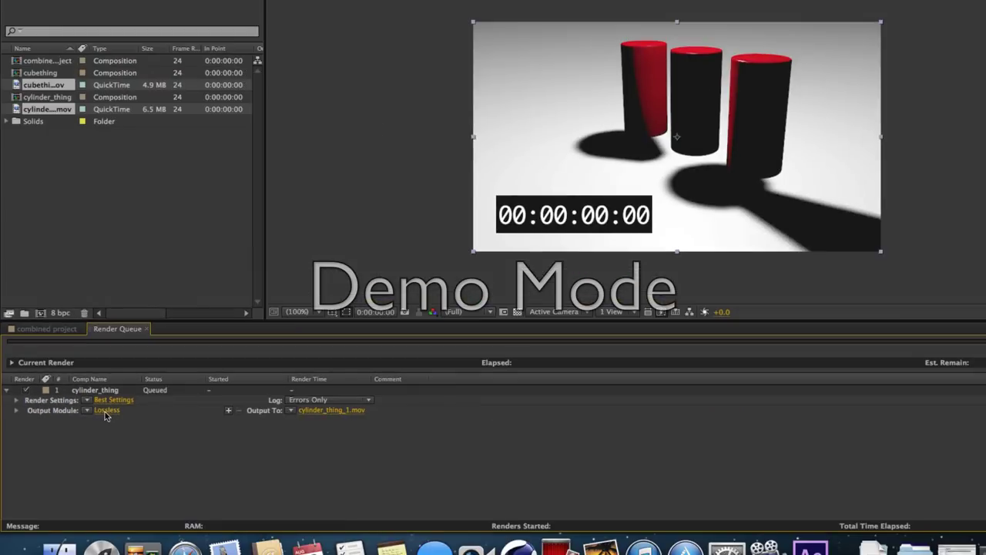
In cylinder_thing's output module, keep QuickTime and choose the H.264 video codec at quality 100
click(105, 410)
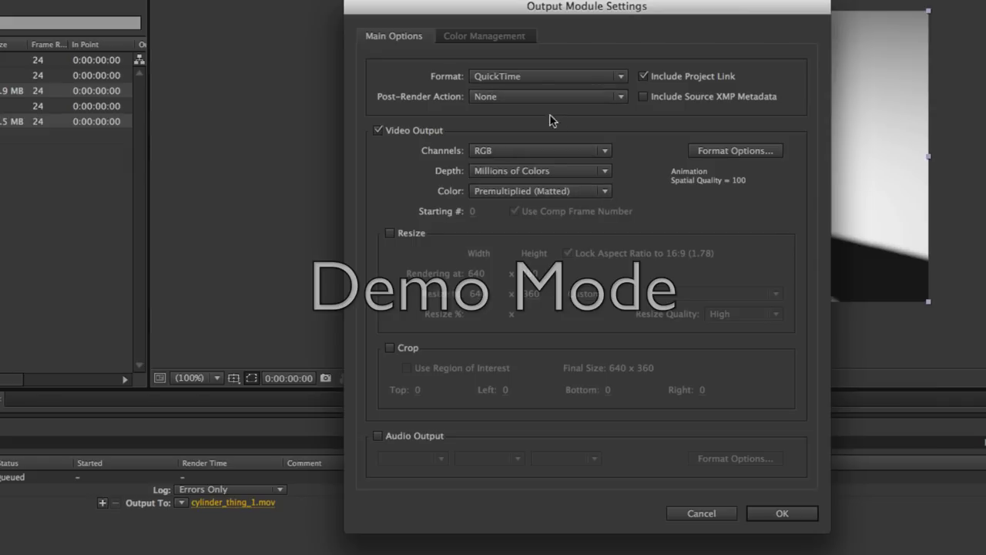
click(507, 83)
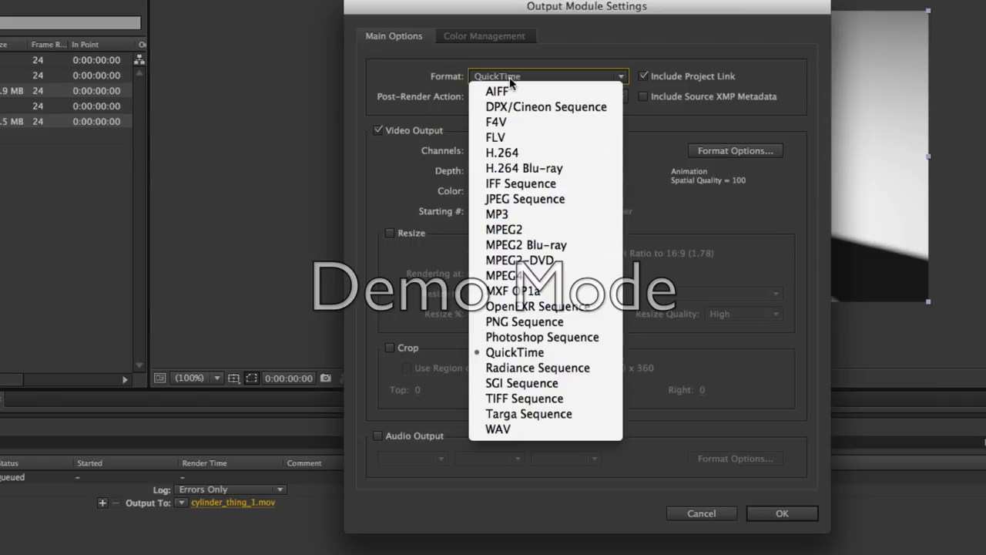
click(530, 356)
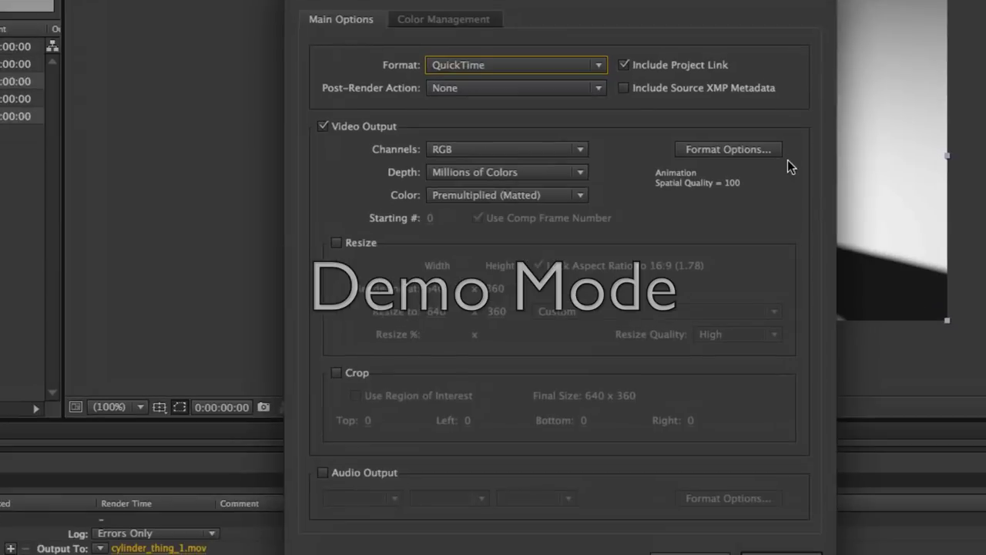
click(737, 149)
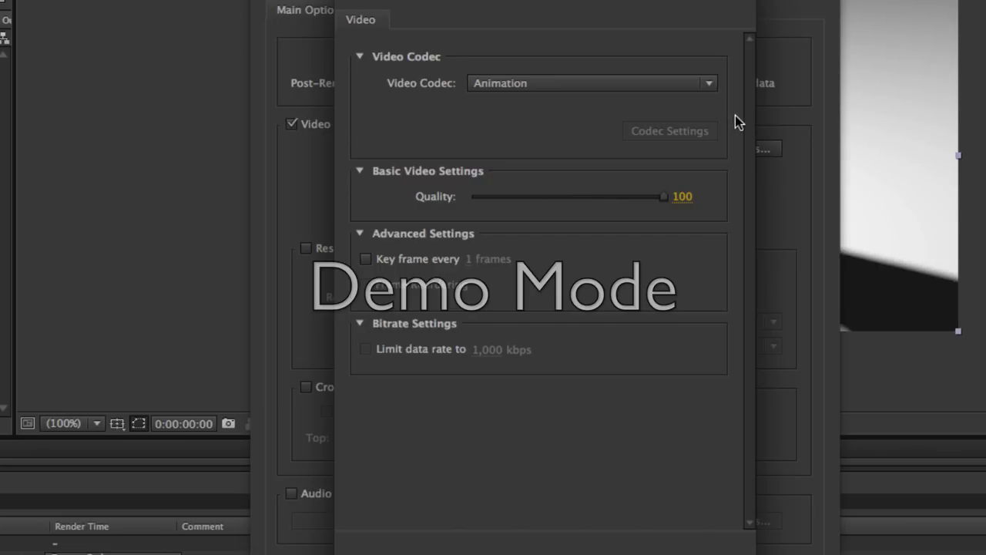
click(707, 85)
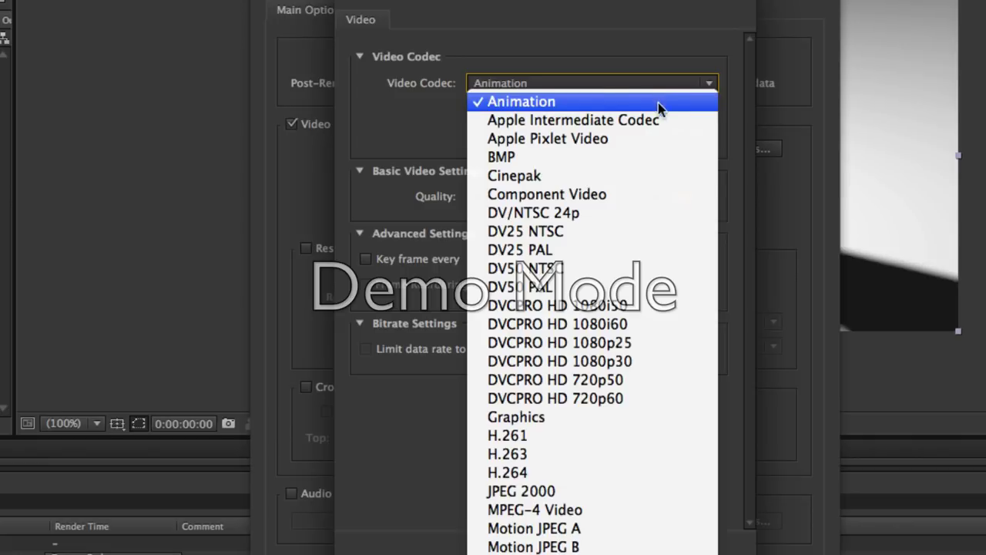
click(633, 477)
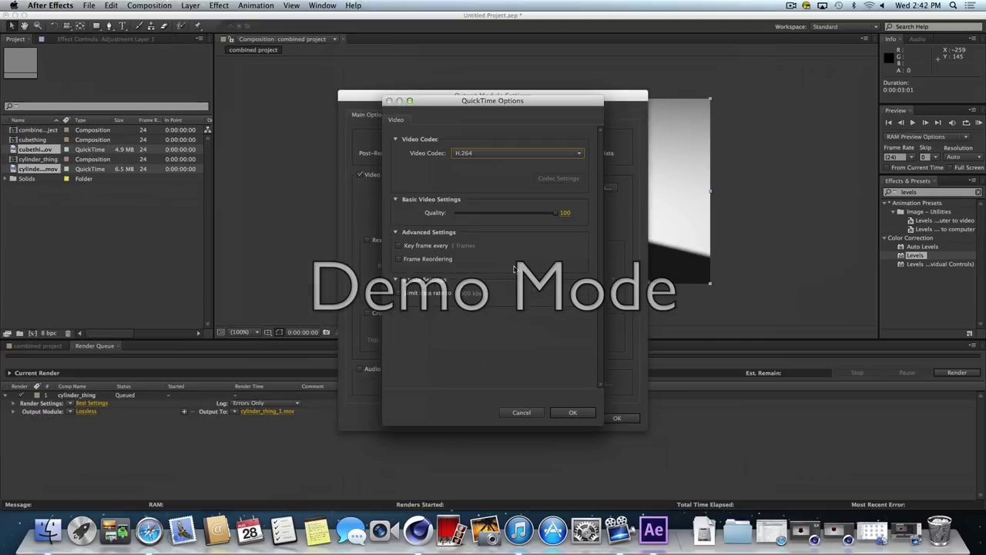
Confirm the H.264 QuickTime options and the Output Module Settings with audio output left off
click(574, 413)
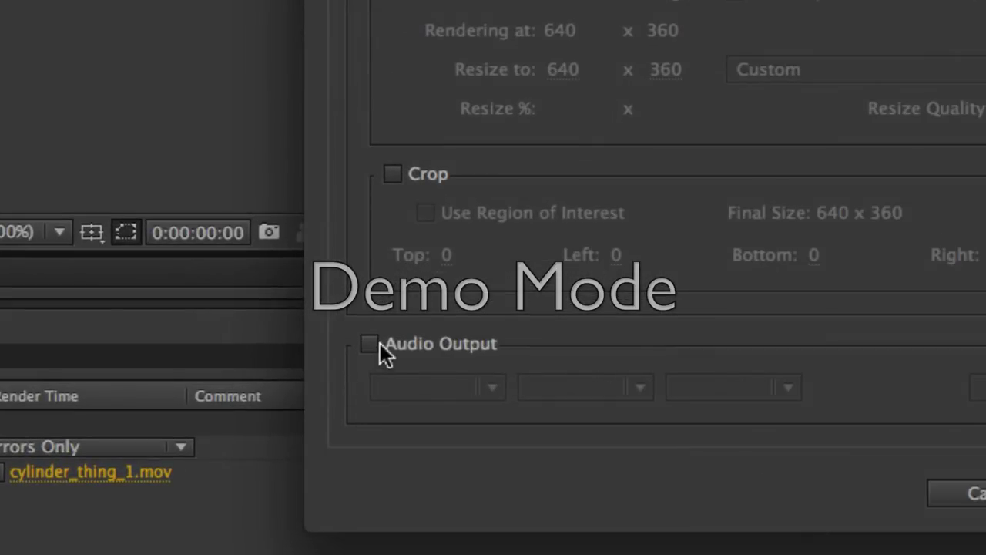
click(371, 344)
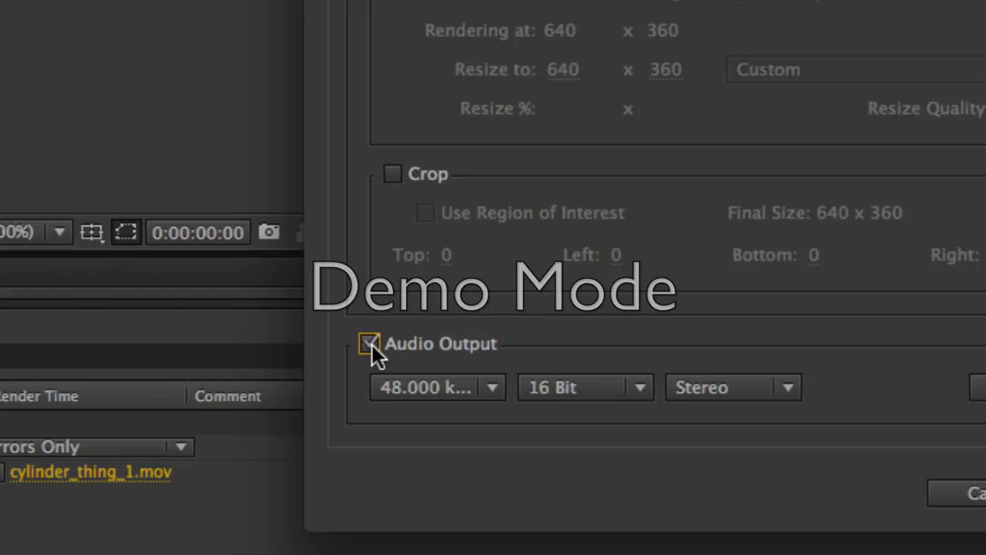
click(370, 347)
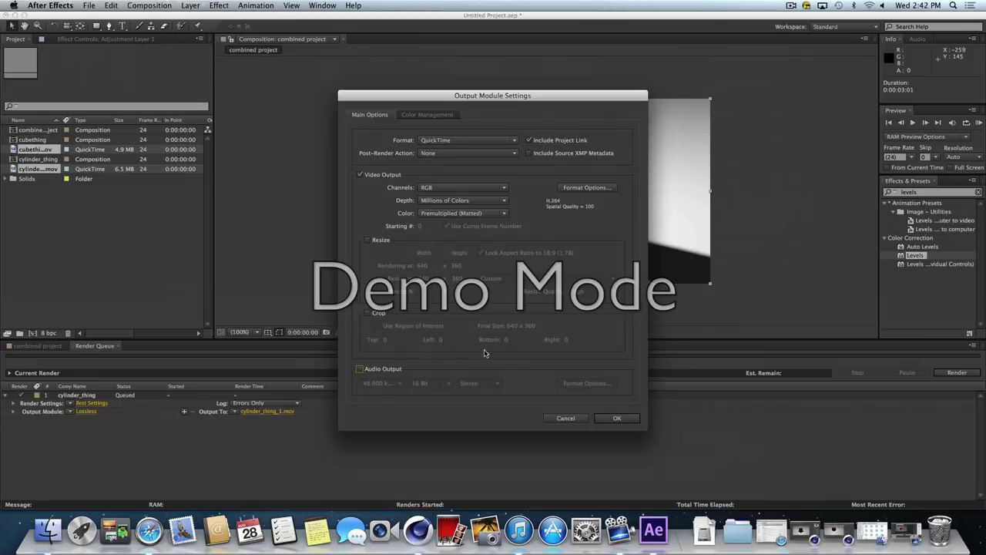
click(614, 420)
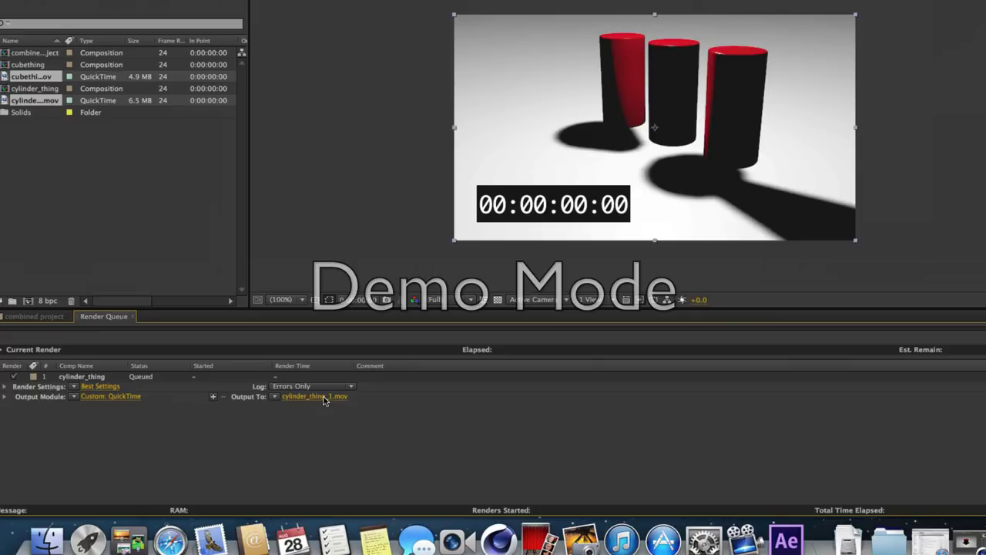
Rename cylinder_thing's output .mov to 'final distribution' plus a name, saved to the Desktop
click(322, 395)
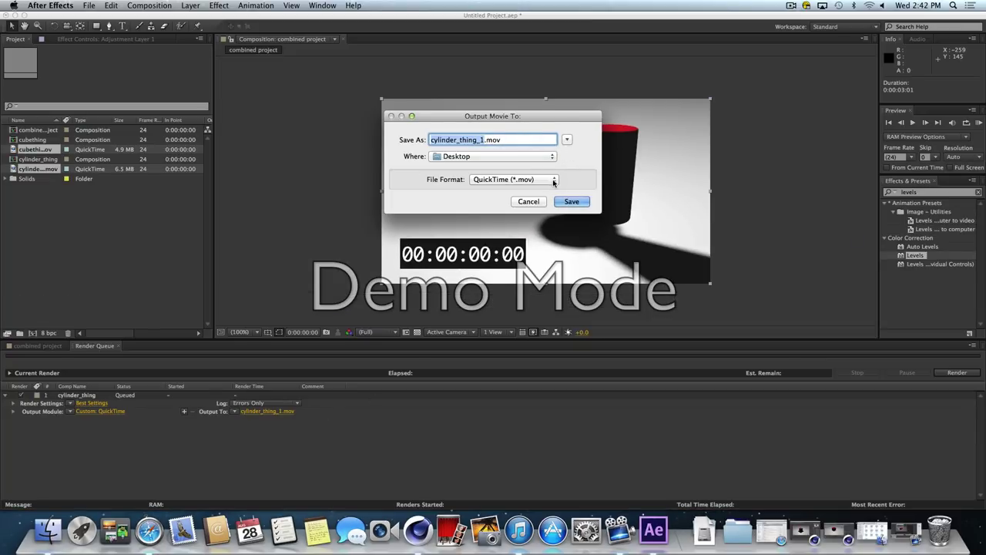
click(482, 140)
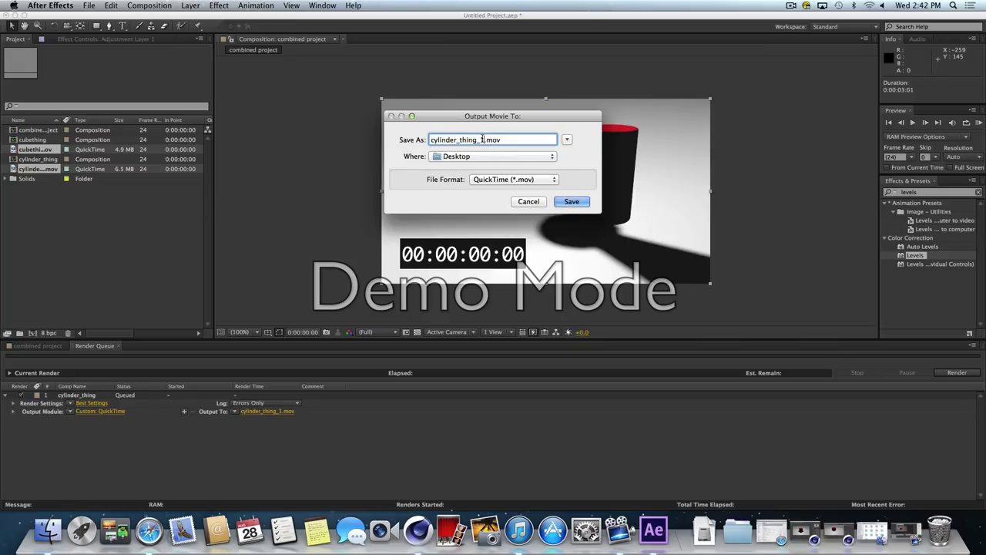
double_click(482, 139)
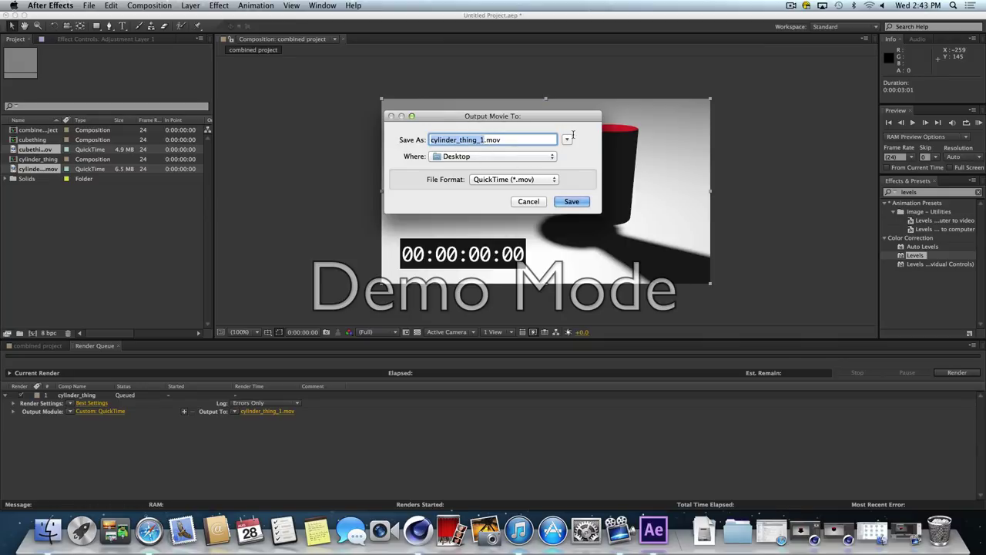
text(final dis)
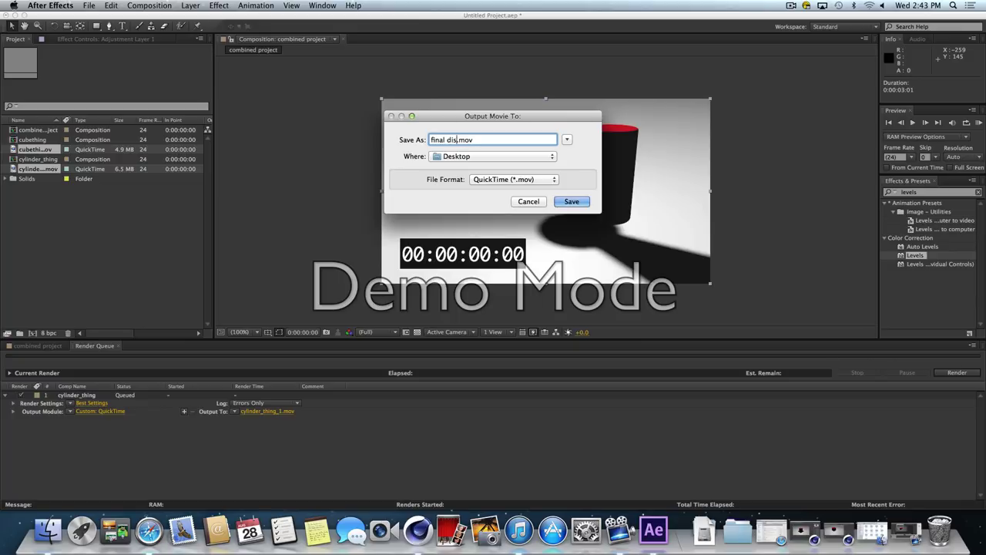
text(tribution farina)
click(578, 202)
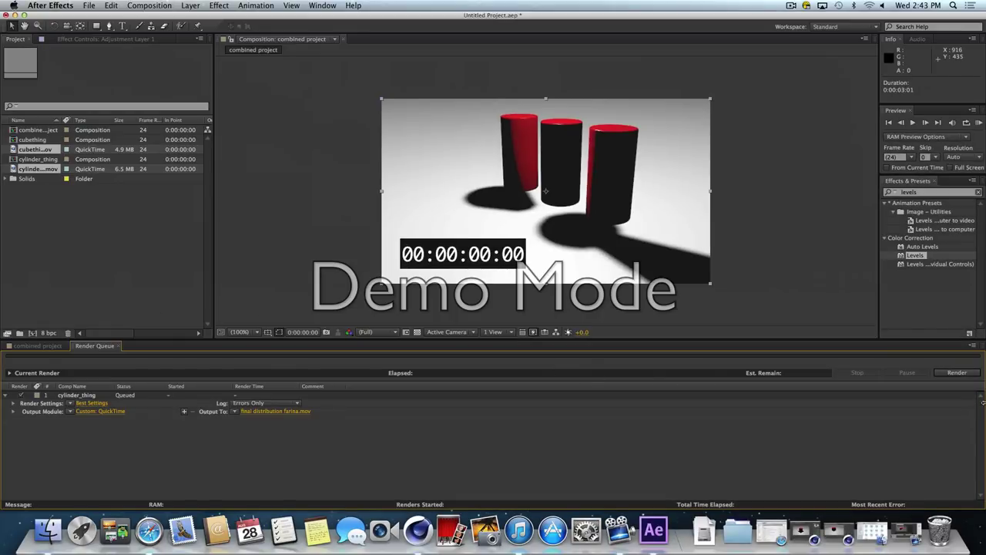
Start rendering cylinder_thing to the final distribution .mov
click(956, 373)
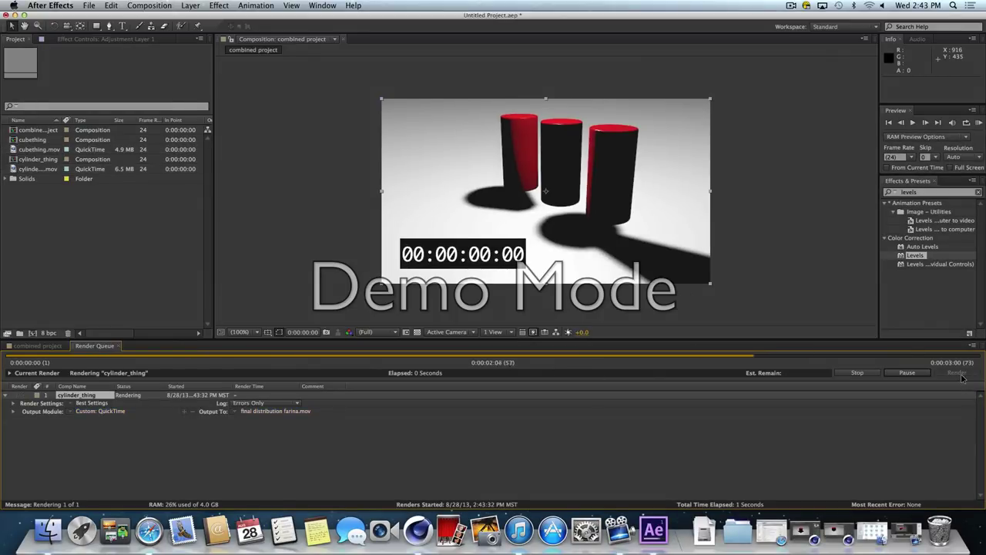